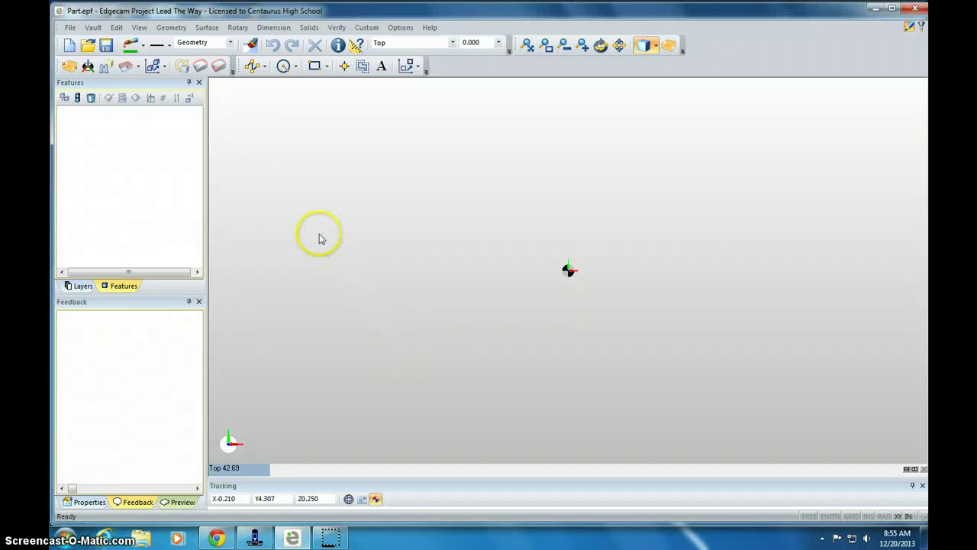
Step: Open the part file 'Top of Box Curve 2' from the CIM Container Parts folder
left_click(89, 46)
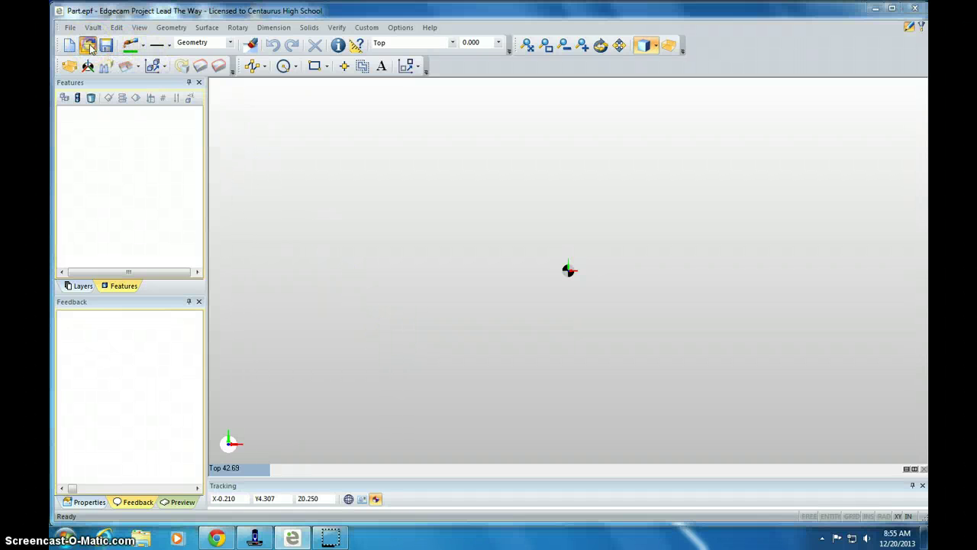
left_click(382, 252)
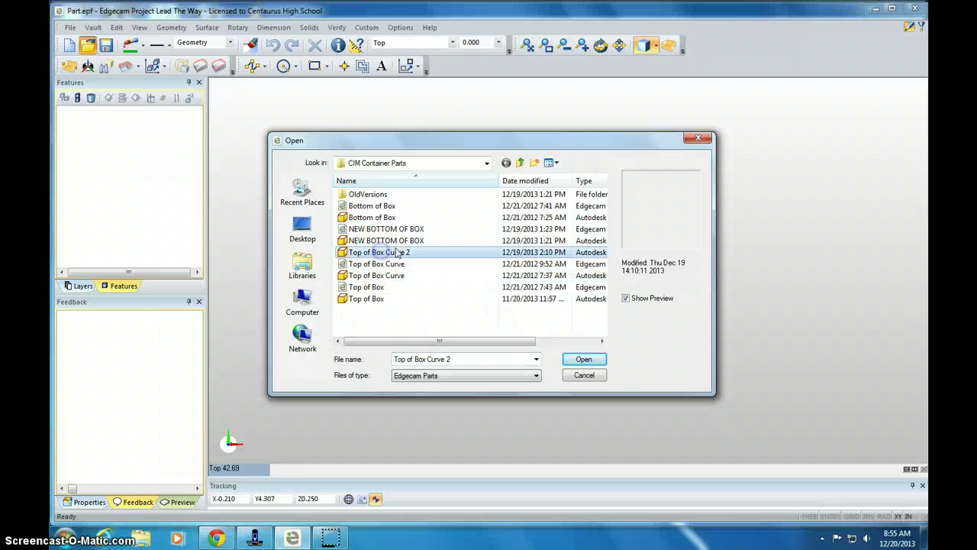
left_click(578, 359)
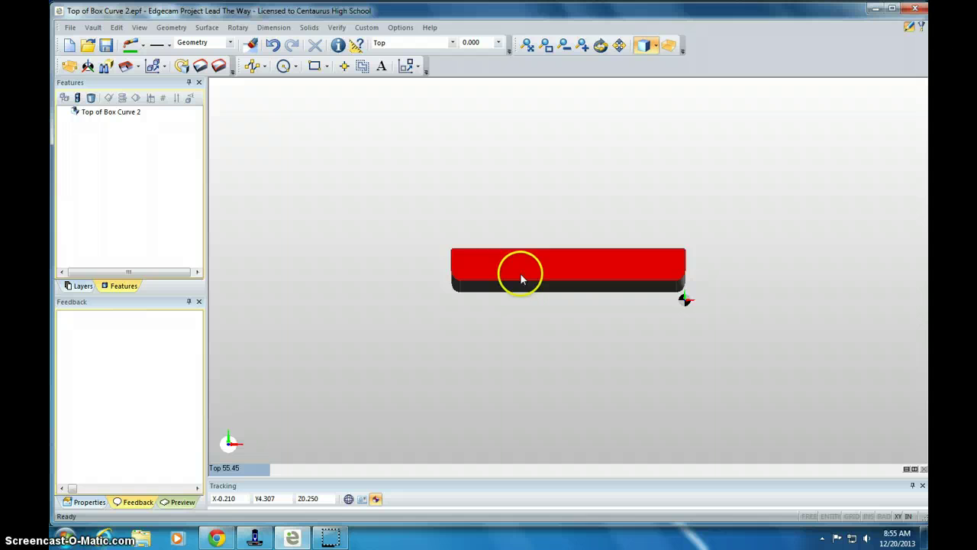
Step: Add an Automatic Stock of Box shape with 0.0 offsets around the lid solid
middle_click_drag(612, 310, 589, 70)
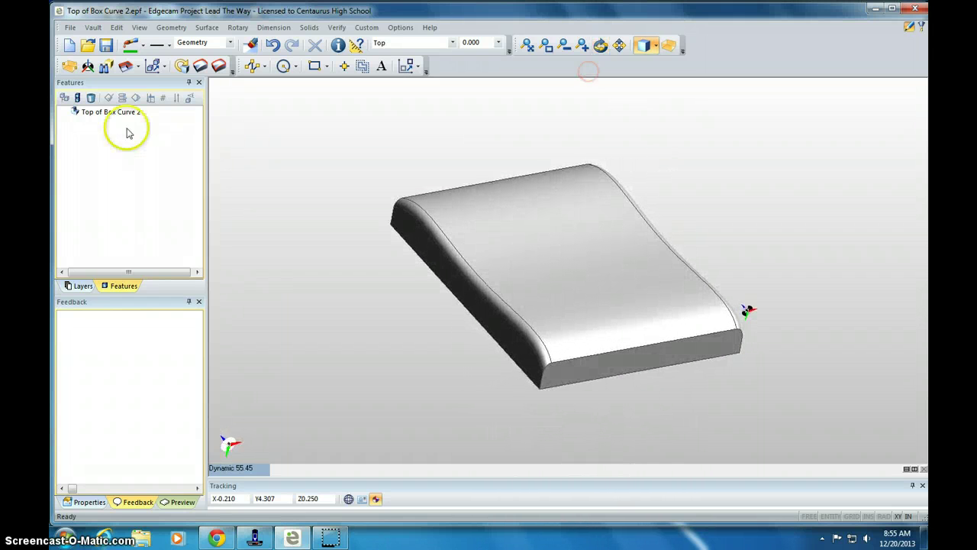
left_click(71, 65)
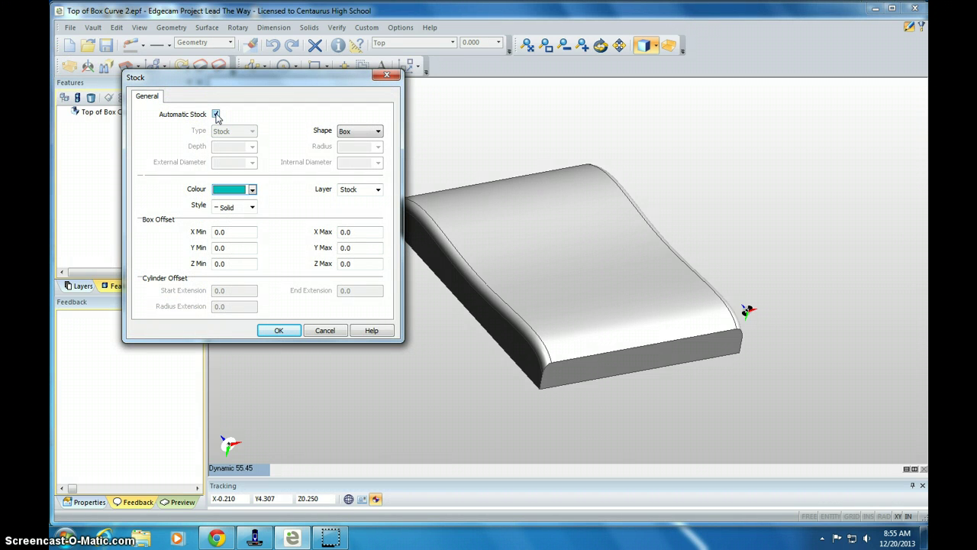
left_click(279, 329)
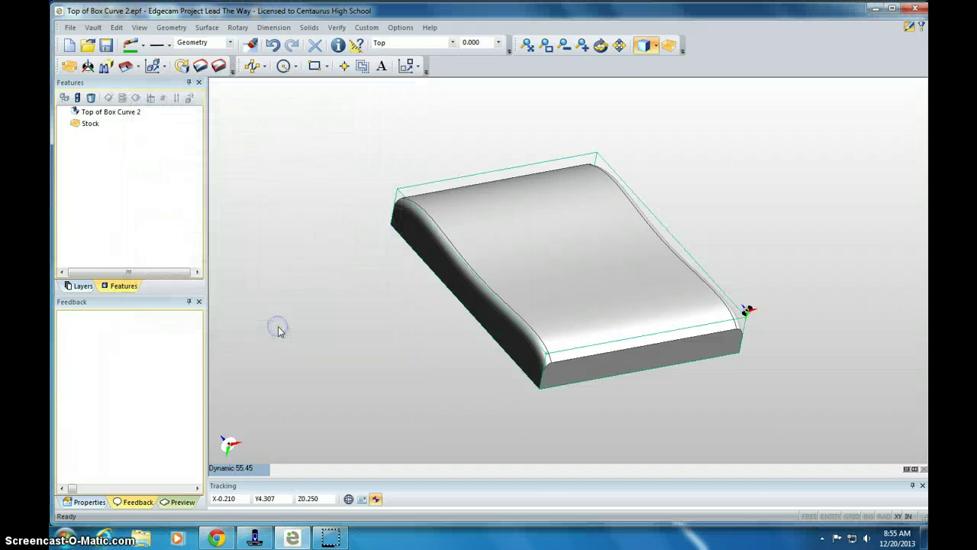
middle_click_drag(354, 318, 447, 283)
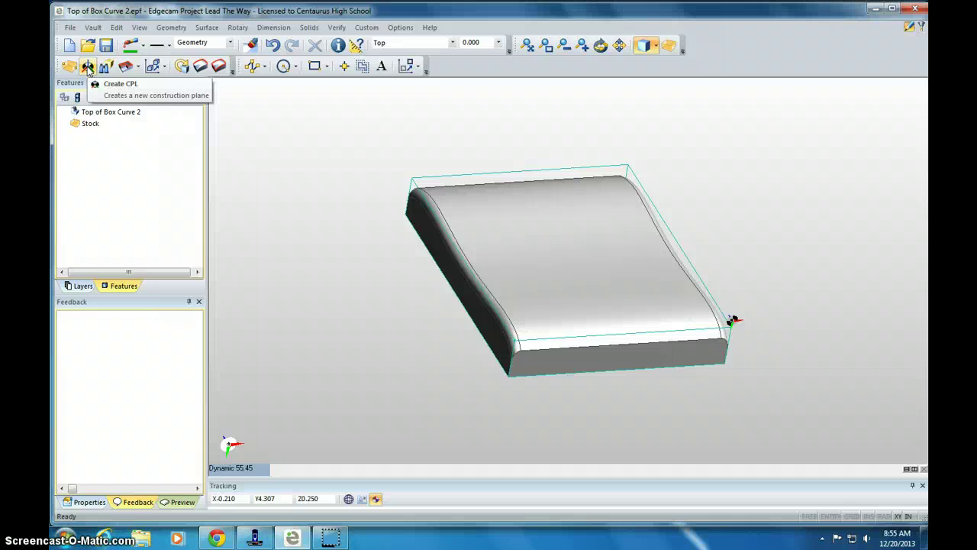
Step: Set up a new CPL0 with Origin ticked and Plane set to Through 3 Points
left_click(171, 27)
left_click(207, 280)
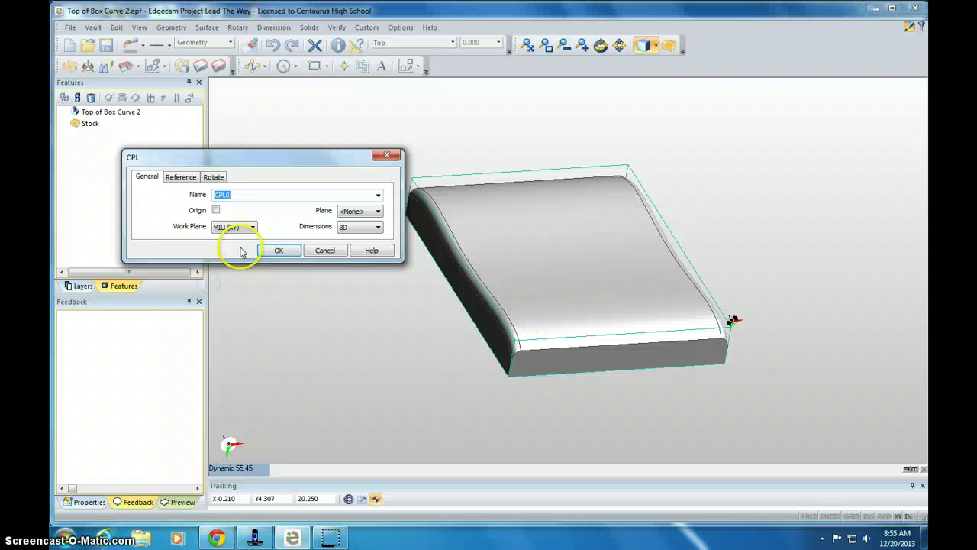
left_click(217, 210)
left_click(359, 210)
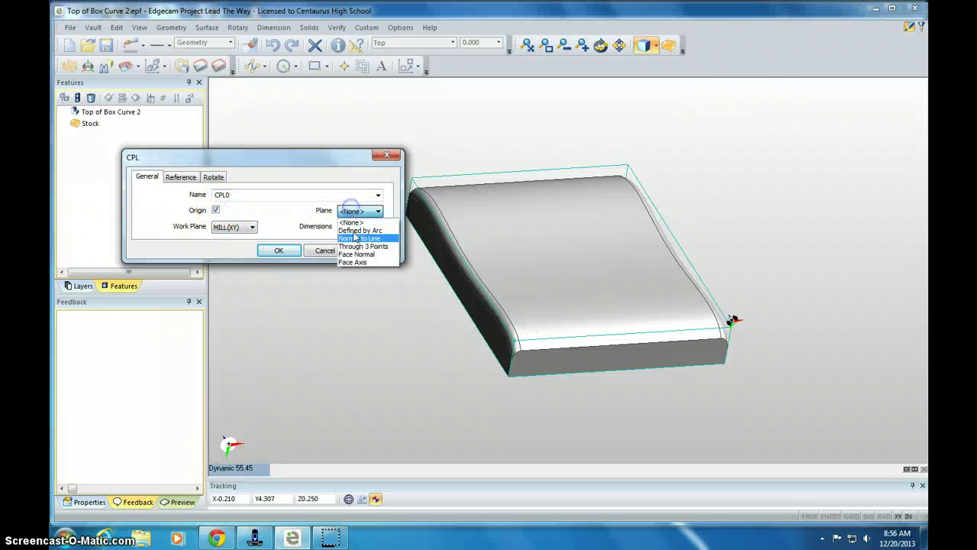
left_click(356, 250)
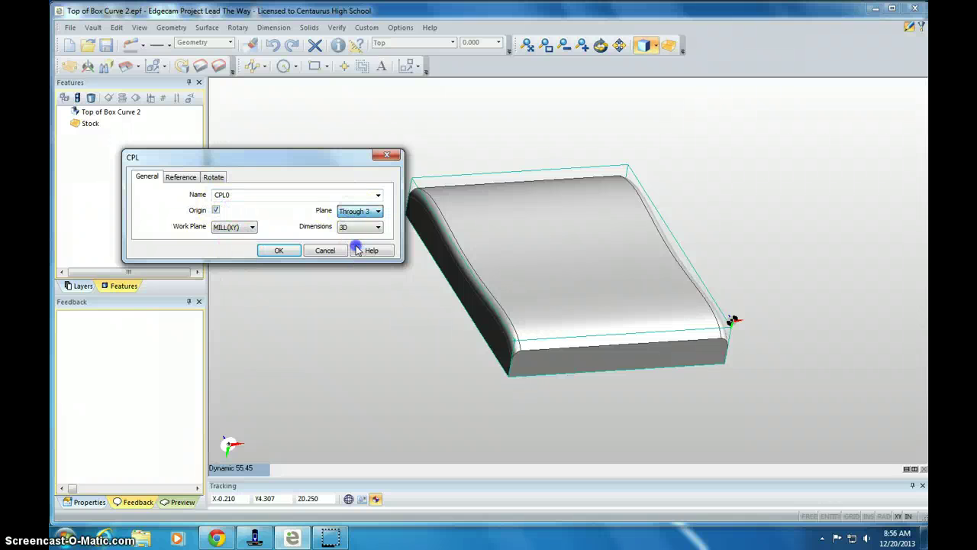
left_click(273, 250)
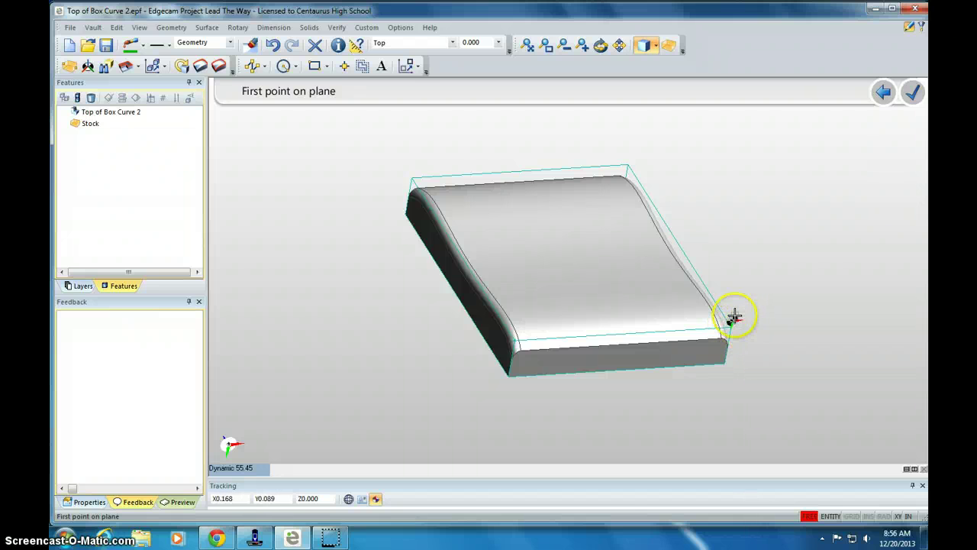
Step: Pick the left, right and top-left corners for the plane, with the origin at the top-left corner
left_click(732, 321)
middle_click_drag(473, 271, 443, 305)
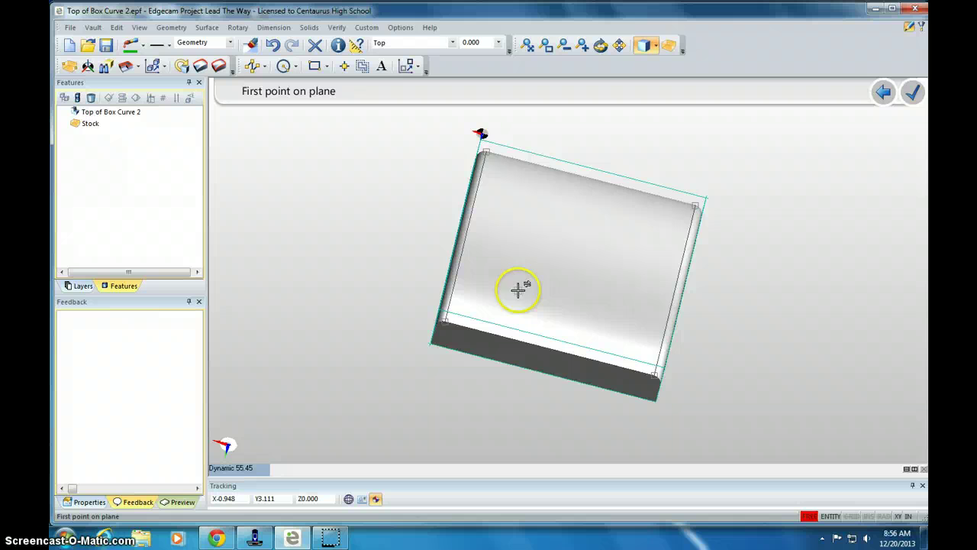
middle_click_drag(456, 305, 556, 298)
left_click(420, 253)
left_click(718, 337)
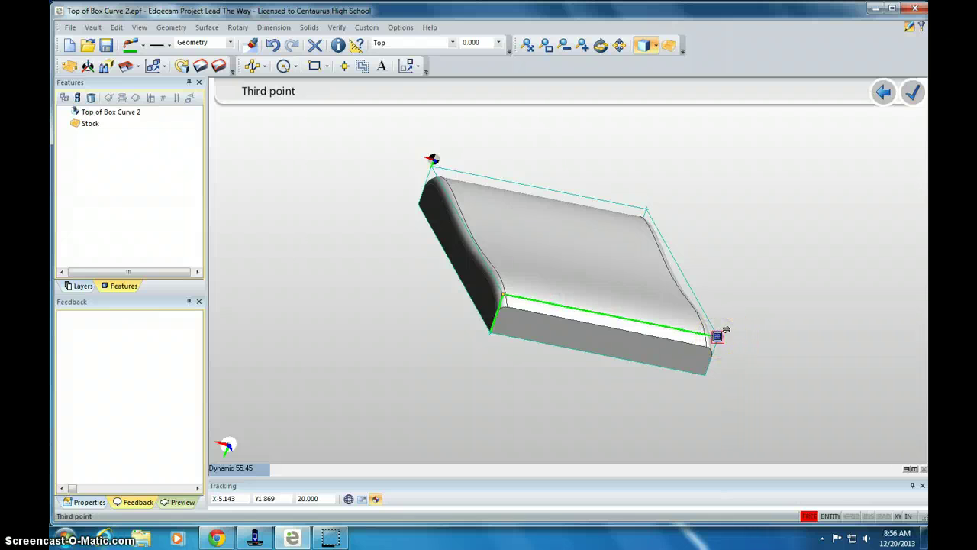
left_click(434, 173)
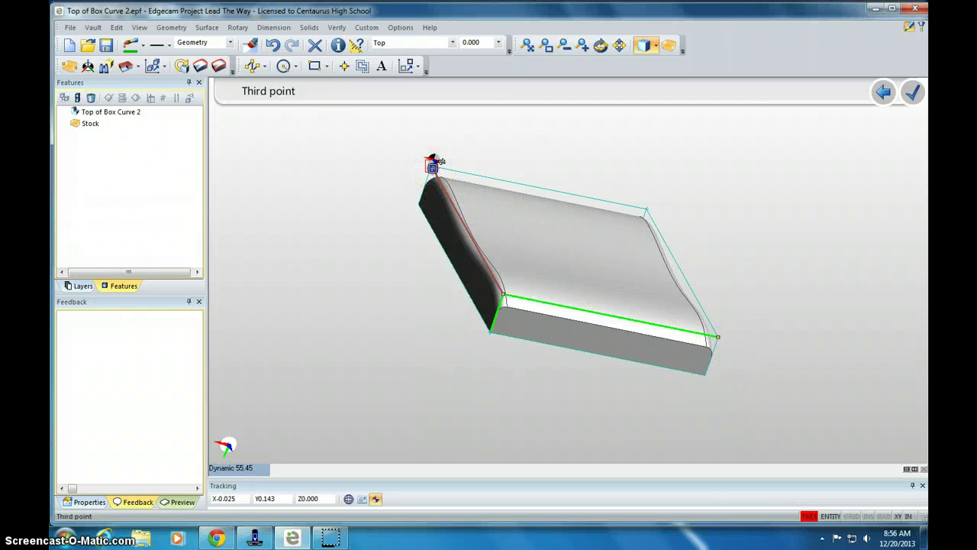
middle_click_drag(546, 283, 499, 308)
left_click(410, 221)
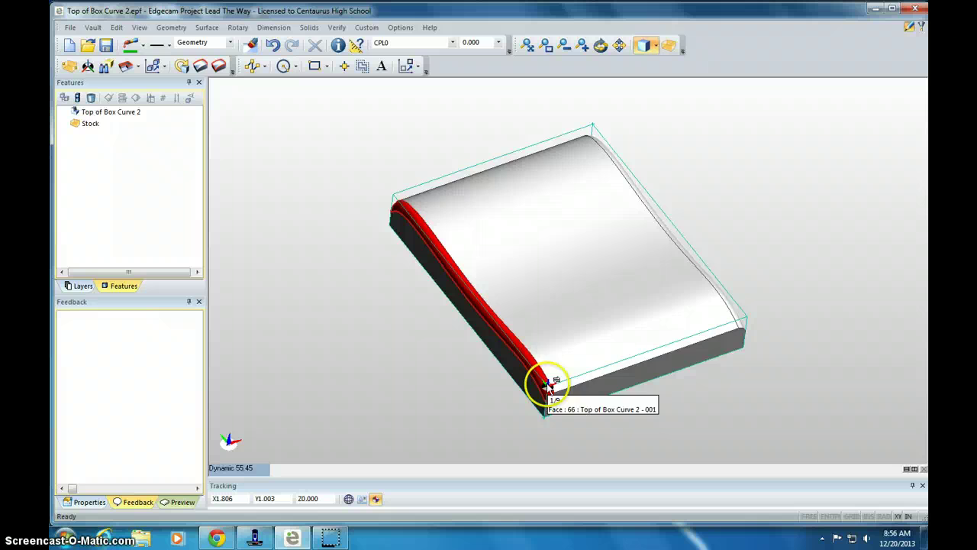
Step: Run Feature Finder so a 2D Boss is recognised under CPL0
left_click_drag(583, 346, 573, 340)
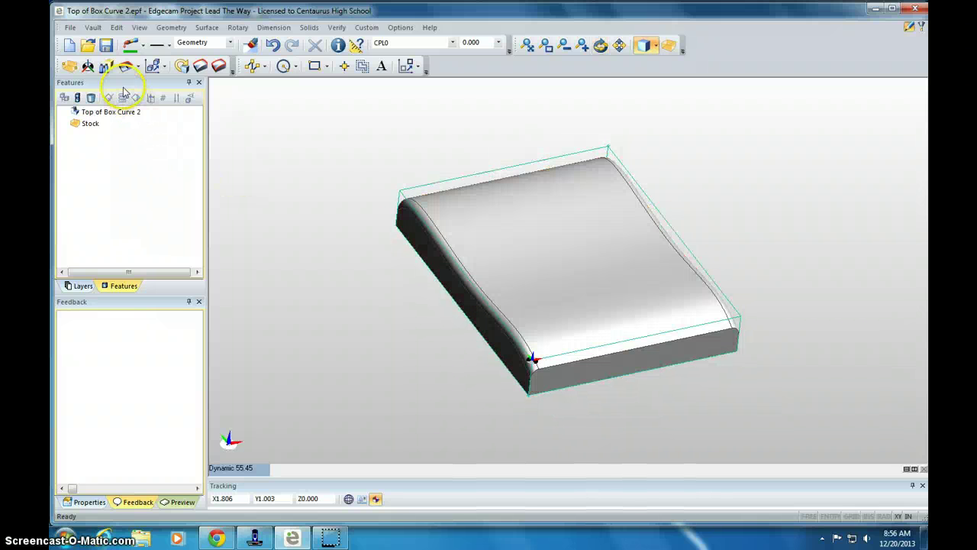
left_click(106, 69)
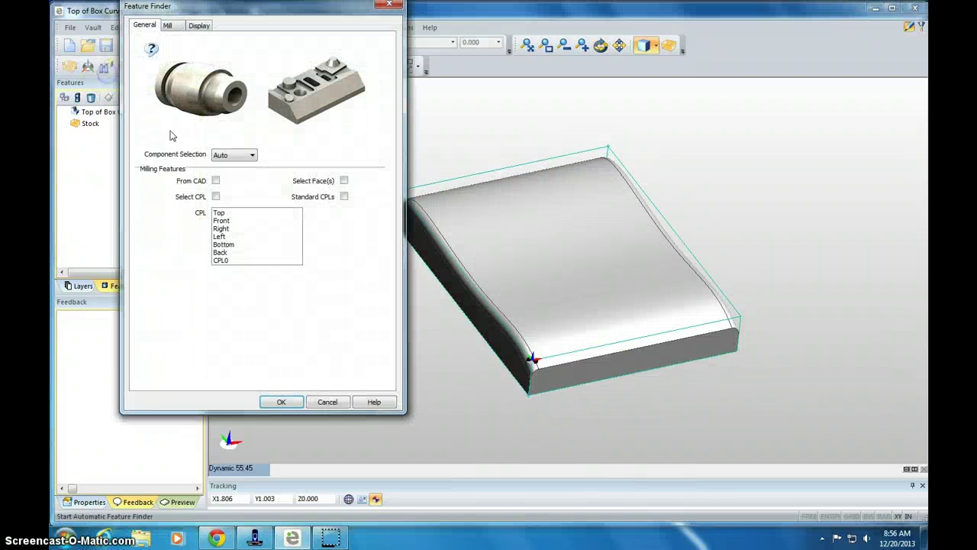
left_click(263, 403)
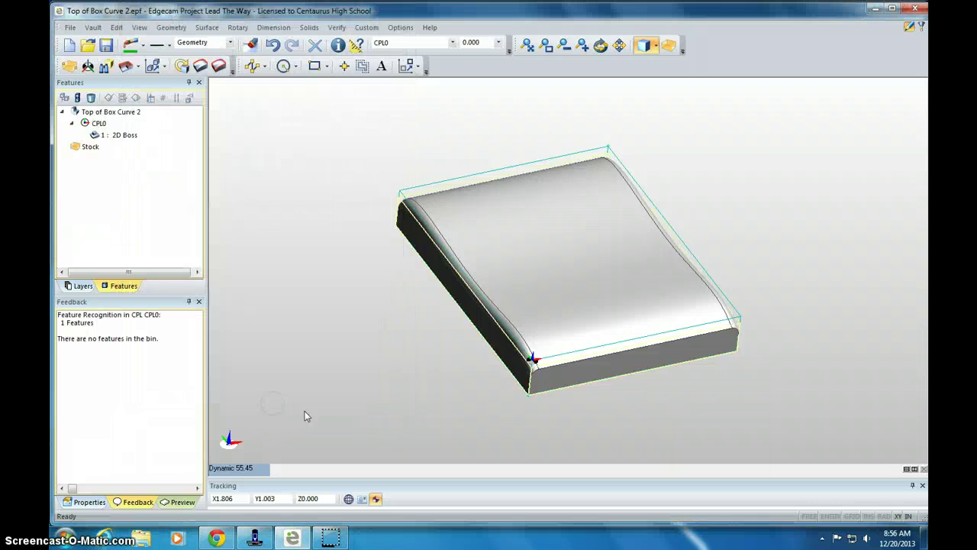
left_click_drag(567, 261, 504, 262)
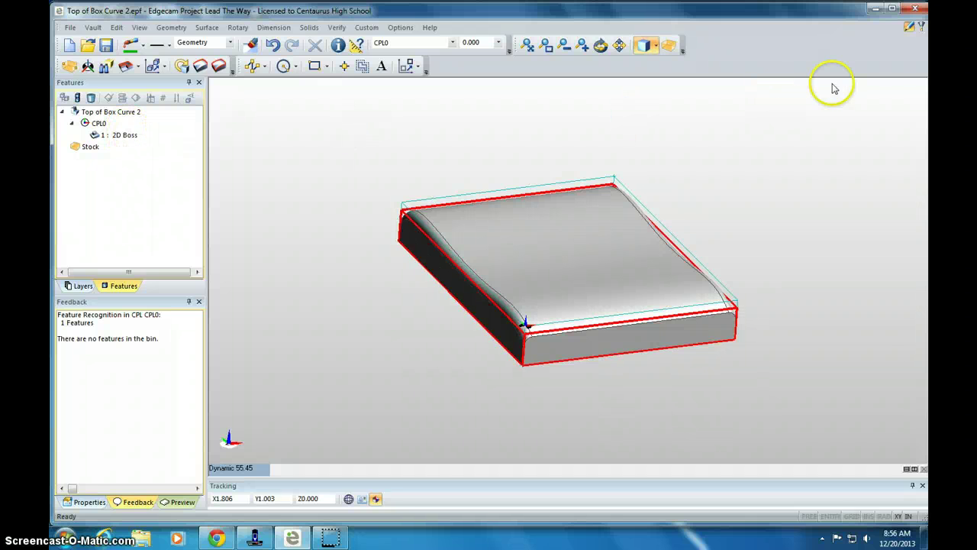
Step: Enter Manufacture mode with a mill sequence and start Parallel Lace on the 2D Boss and solid
left_click(920, 29)
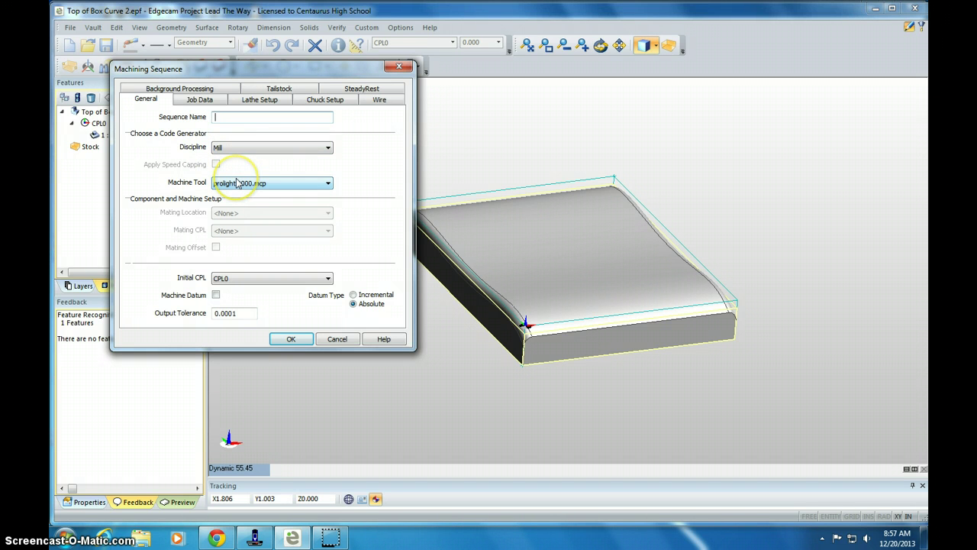
left_click(298, 340)
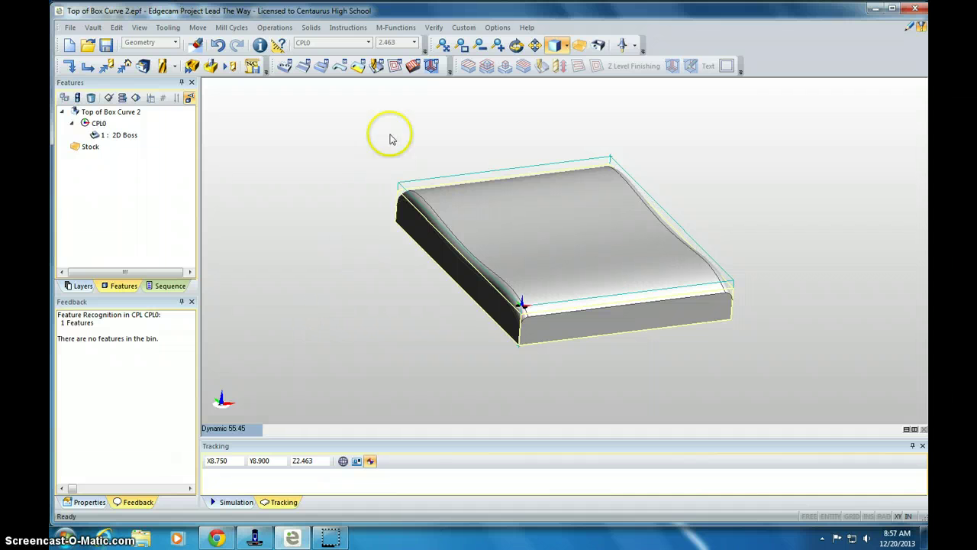
left_click(412, 66)
left_click(442, 86)
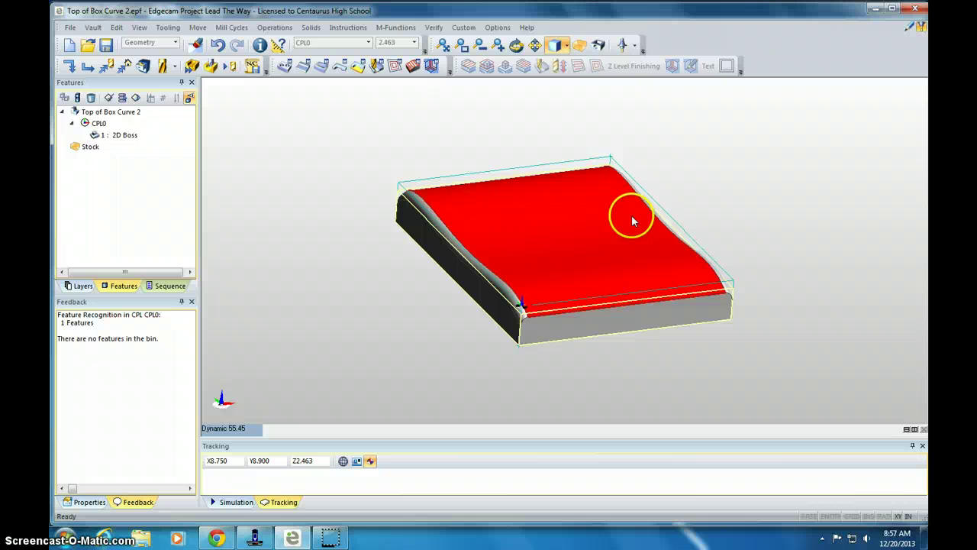
left_click(413, 68)
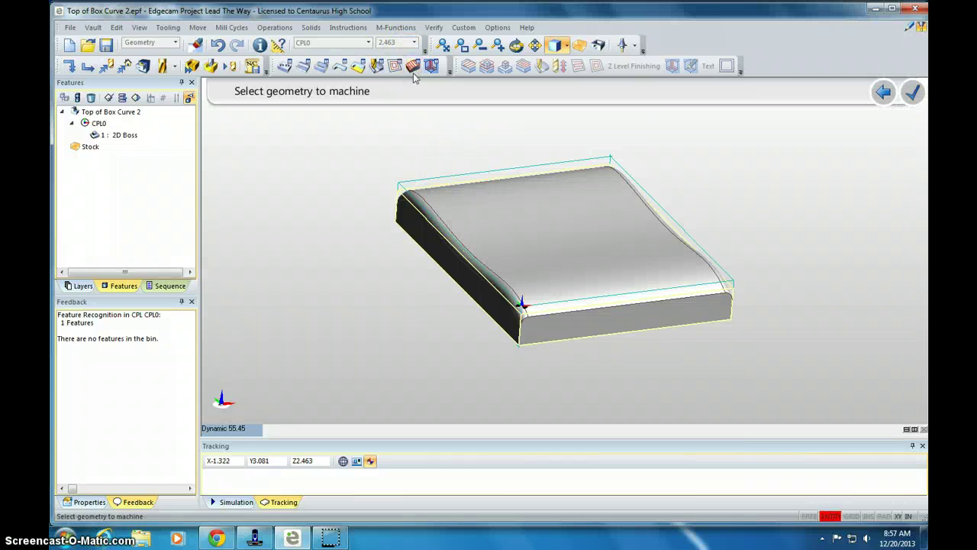
left_click(127, 136)
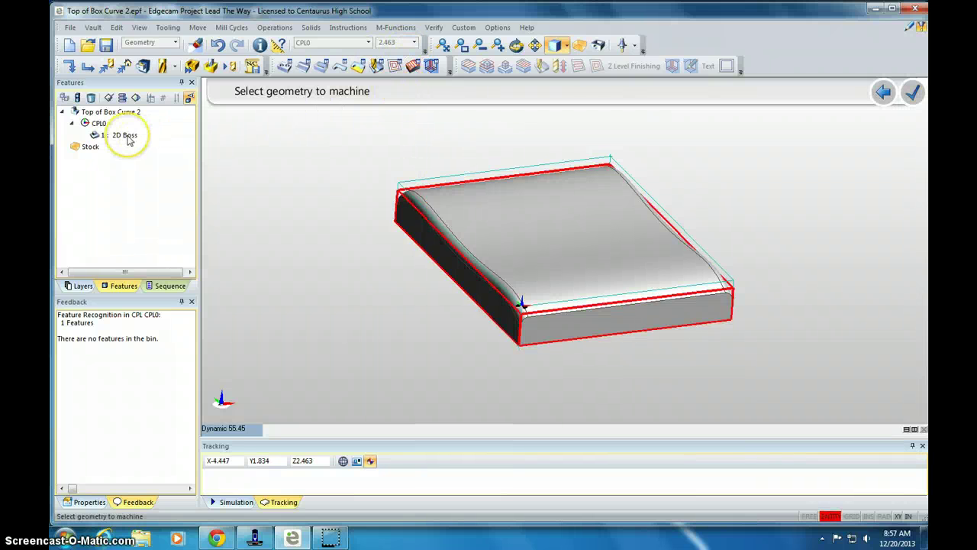
left_click(526, 255)
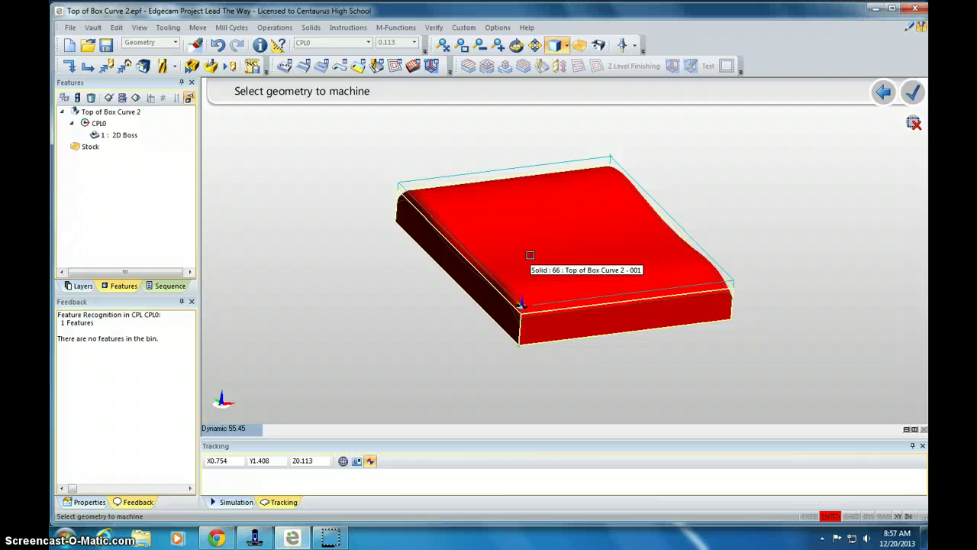
Step: Finish geometry selection, skip boundaries, and set the Parallel Lace stepover to 25%
right_click(530, 254)
right_click(532, 261)
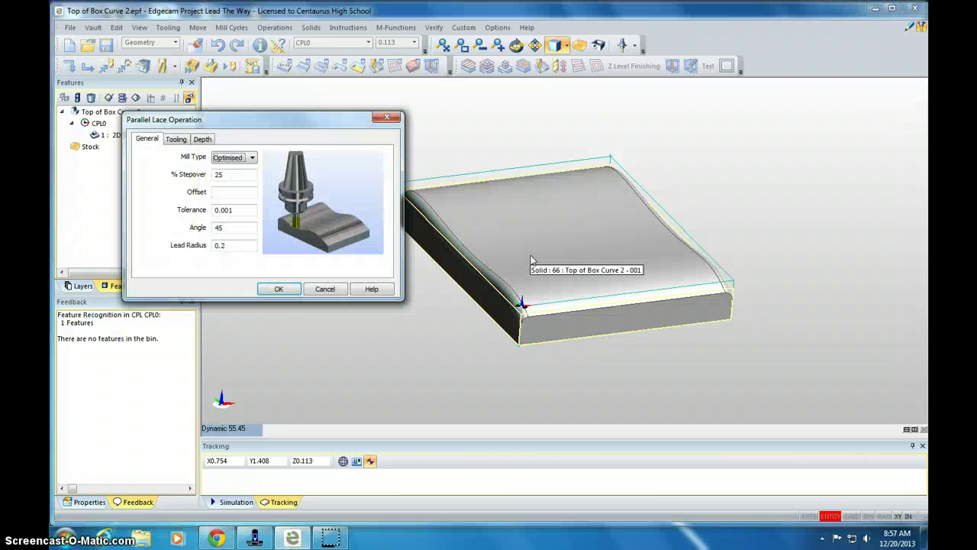
mouse_move(222, 161)
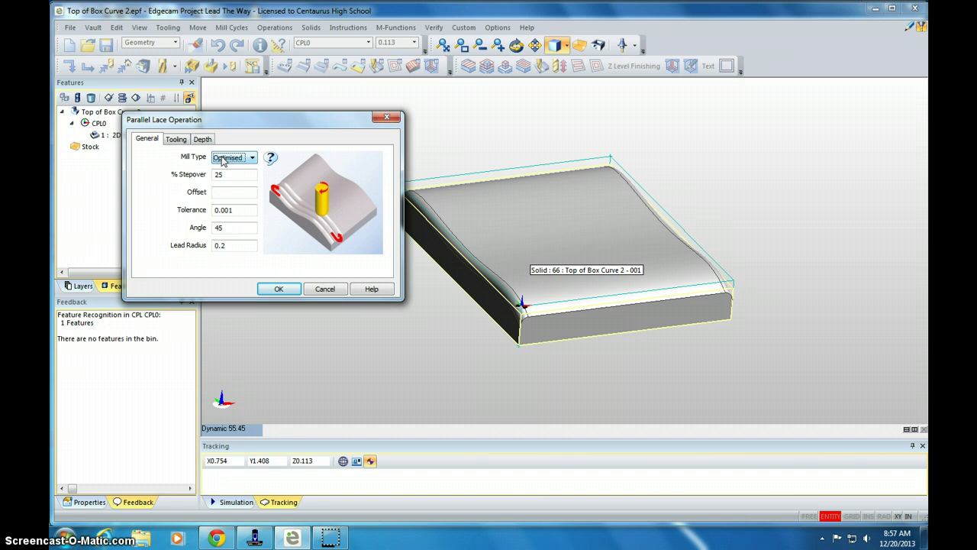
left_click(226, 175)
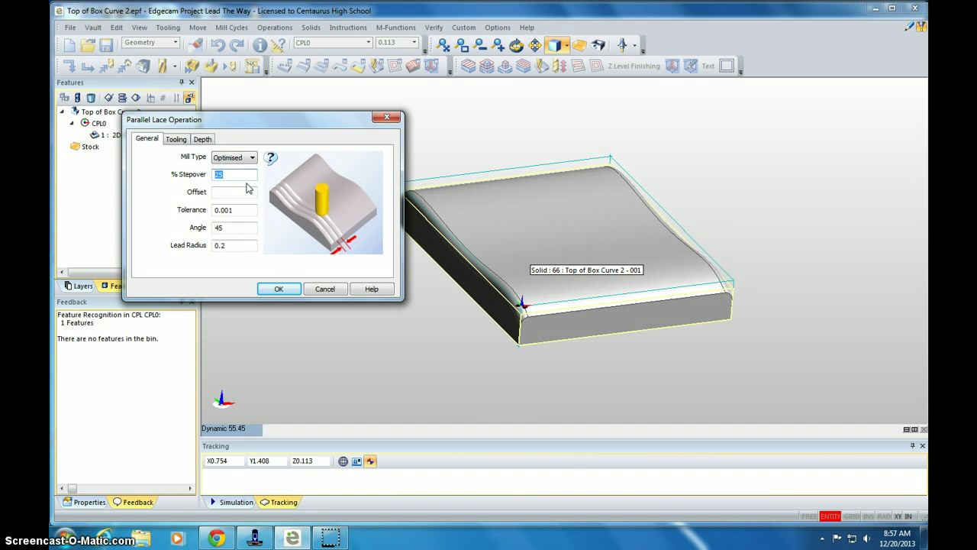
double_click(237, 178)
Step: Set the cutting Angle to 45° and check the lead radius value
left_click(238, 228)
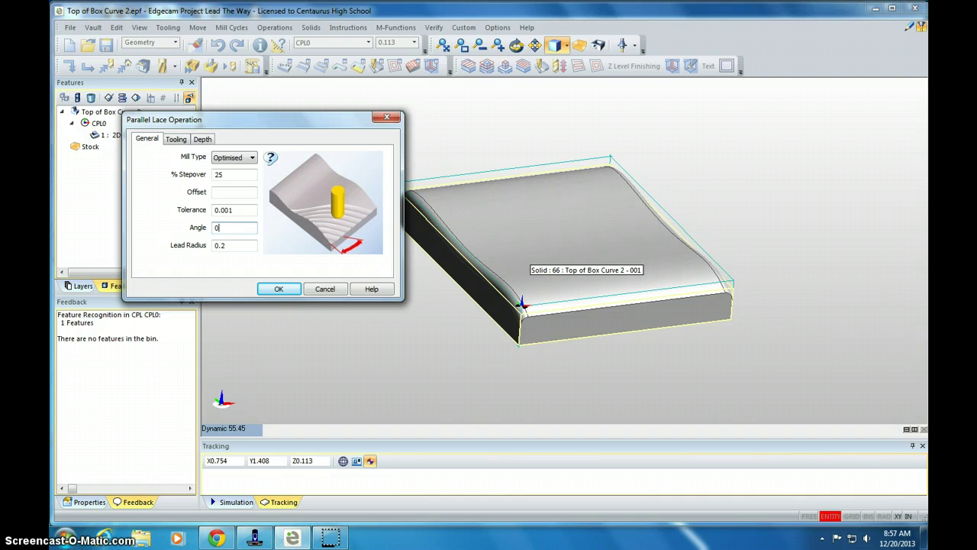
key("Tab")
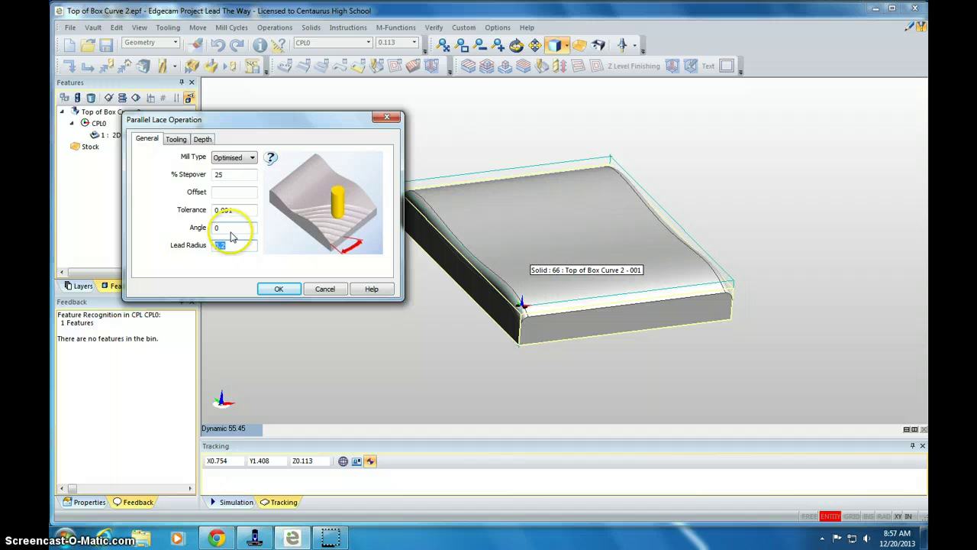
left_click(229, 245)
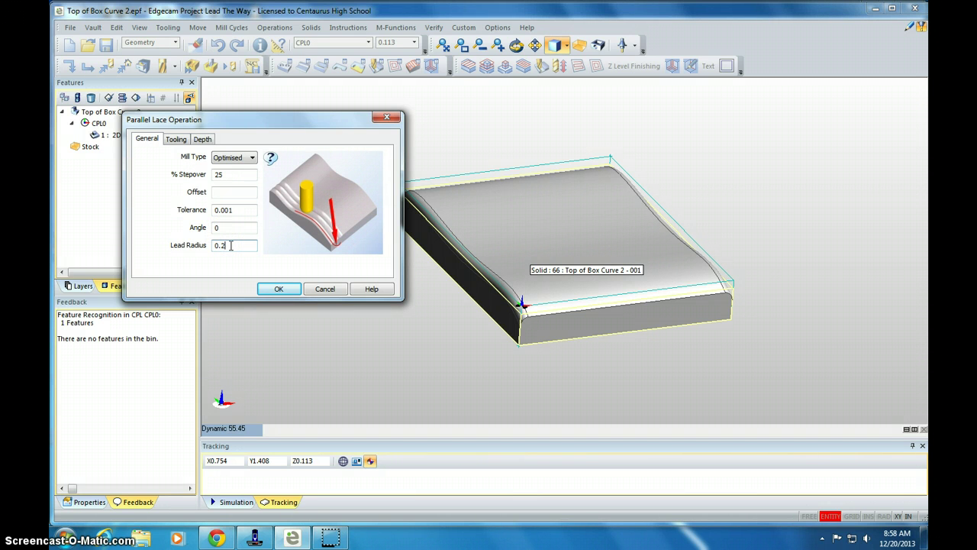
left_click(227, 226)
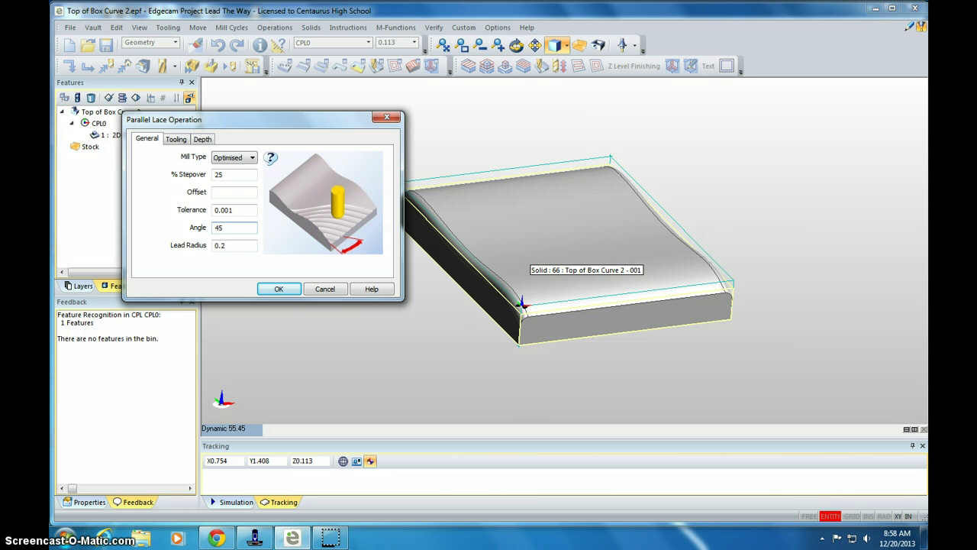
left_click(234, 245)
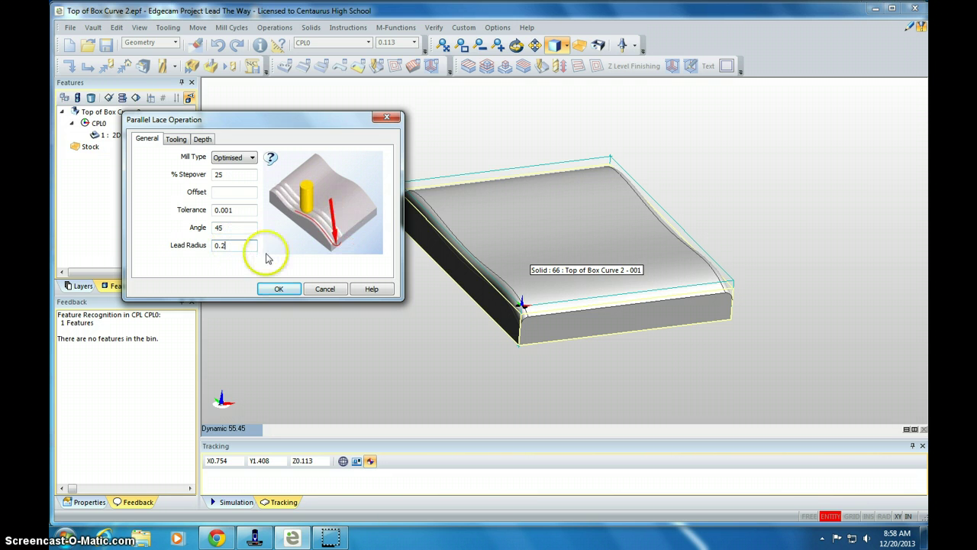
mouse_move(336, 252)
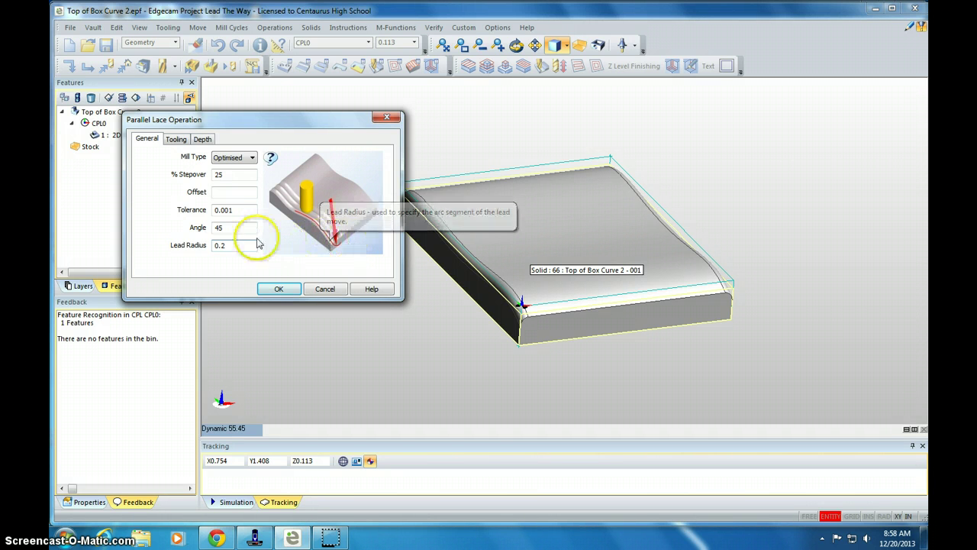
left_click(235, 228)
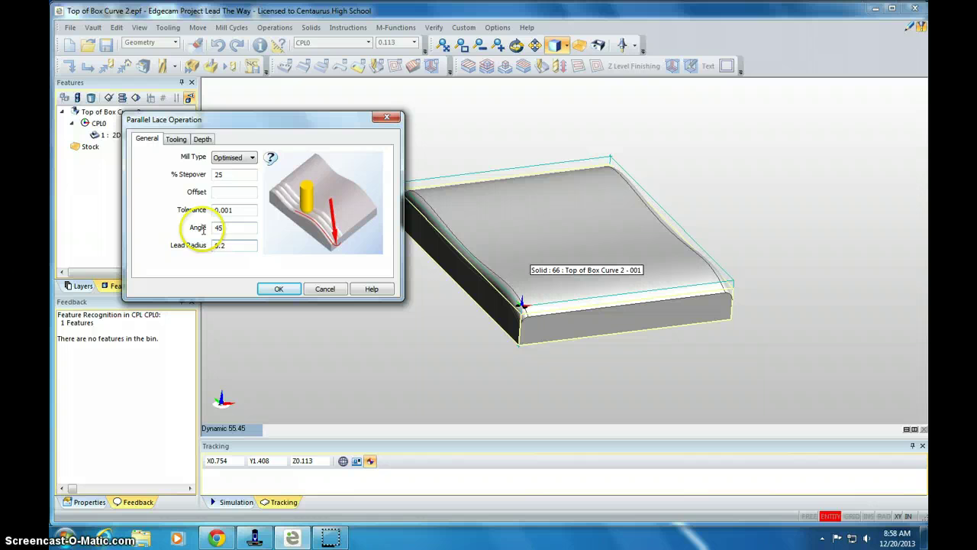
left_click(240, 231)
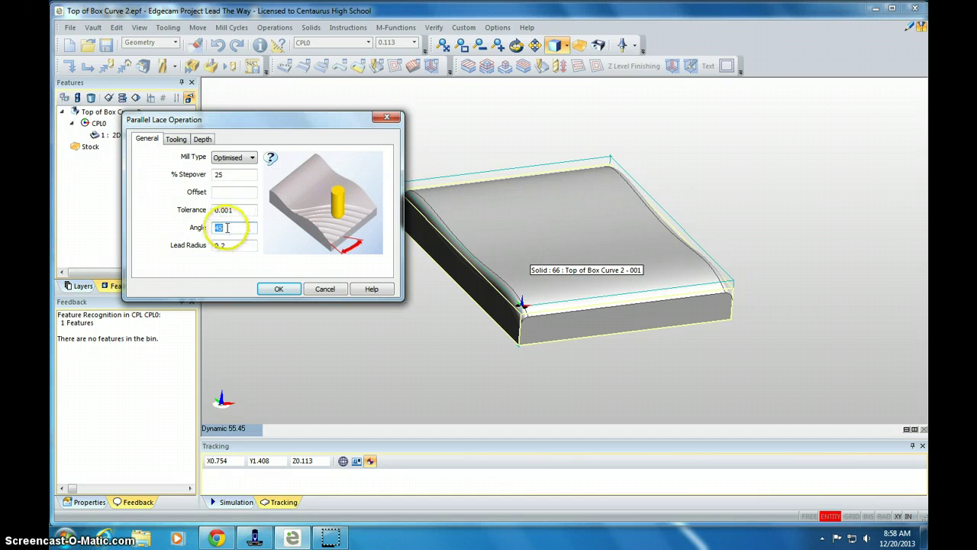
Step: Review tooling: feedrate 40, plunge 20, speed 6000, 0.25 diameter, 0.125 corner radius
left_click(179, 141)
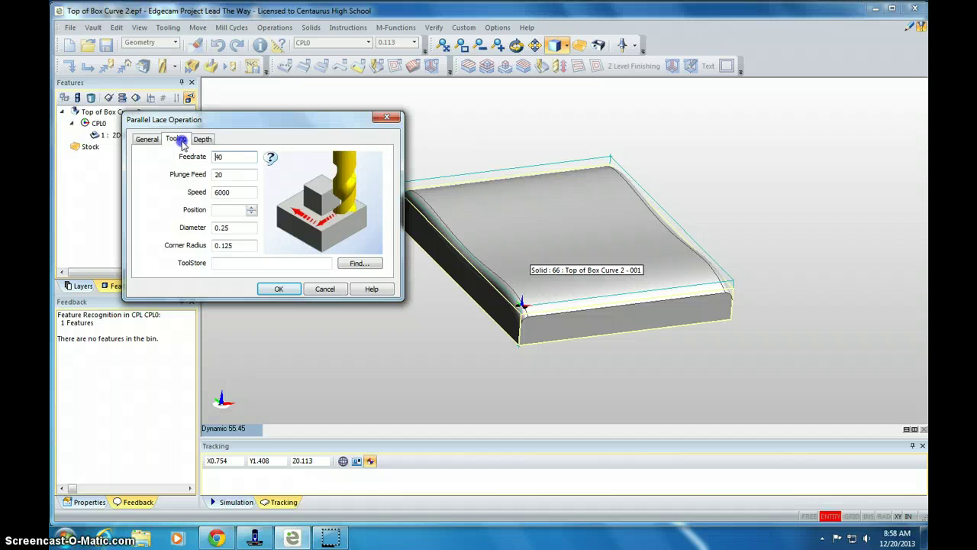
left_click(219, 157)
left_click(226, 174)
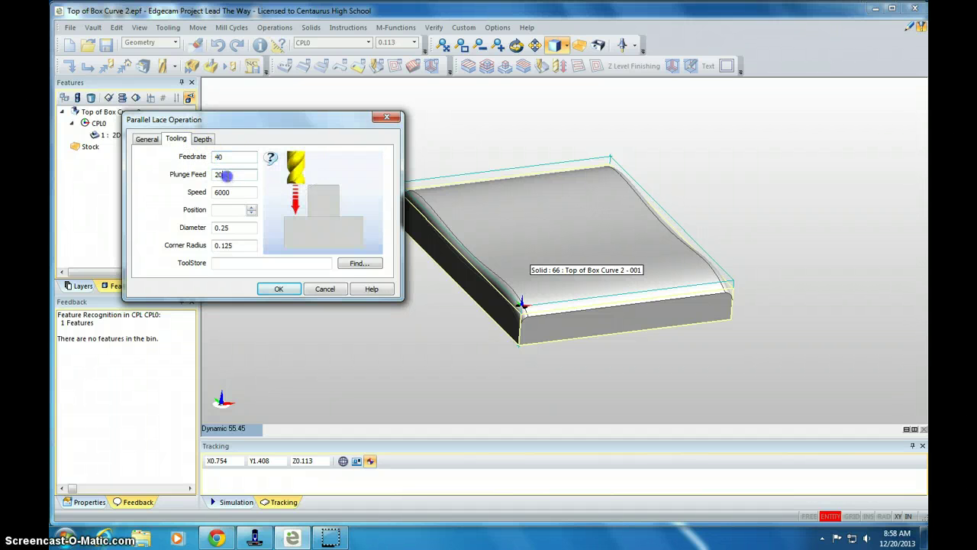
left_click(233, 194)
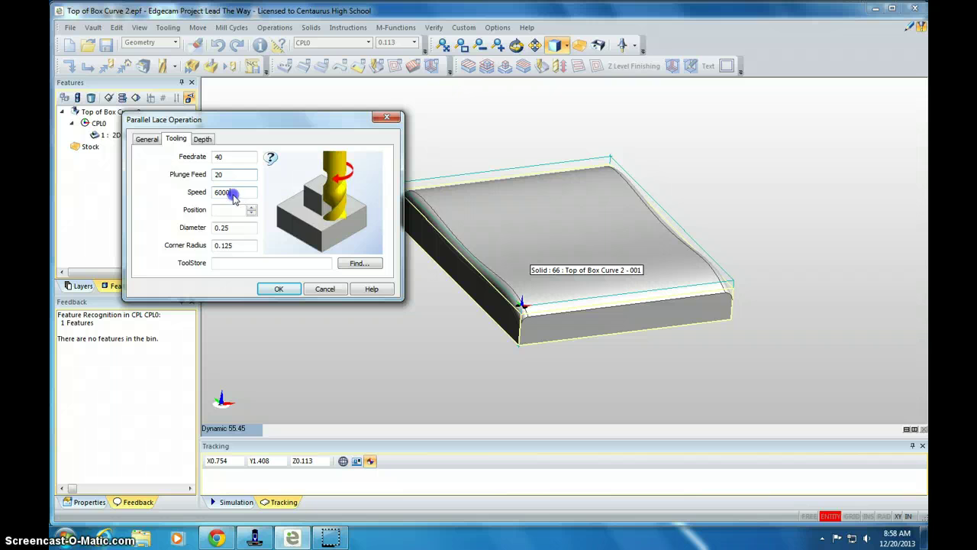
left_click(233, 227)
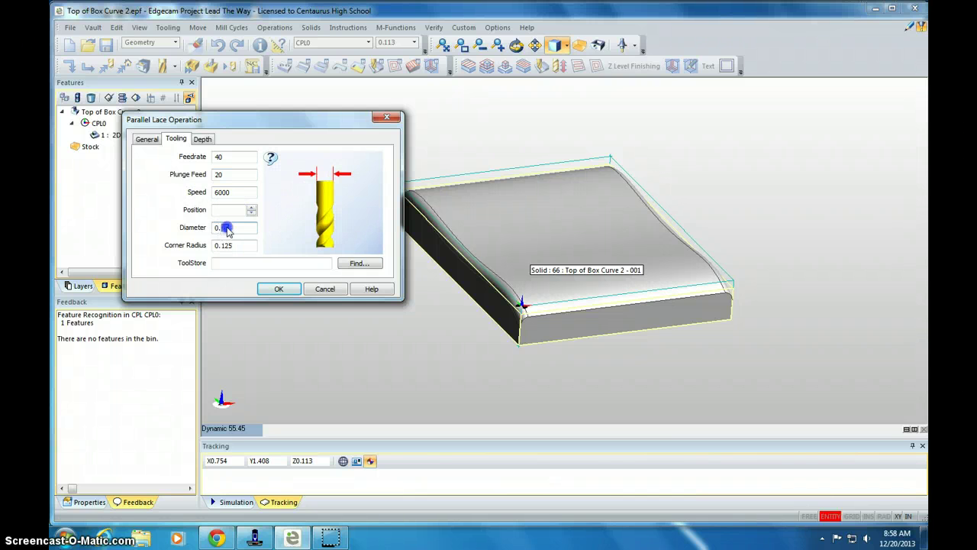
left_click(244, 245)
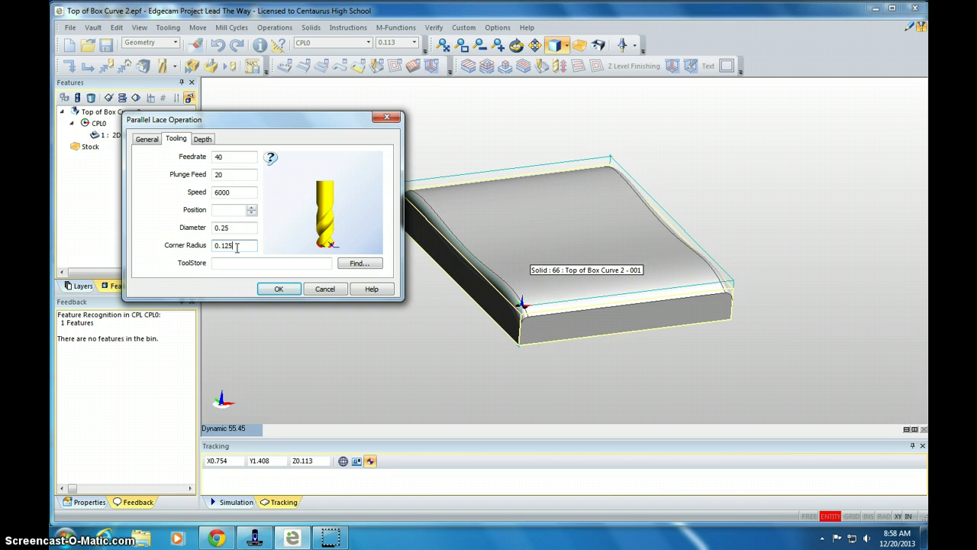
left_click(202, 138)
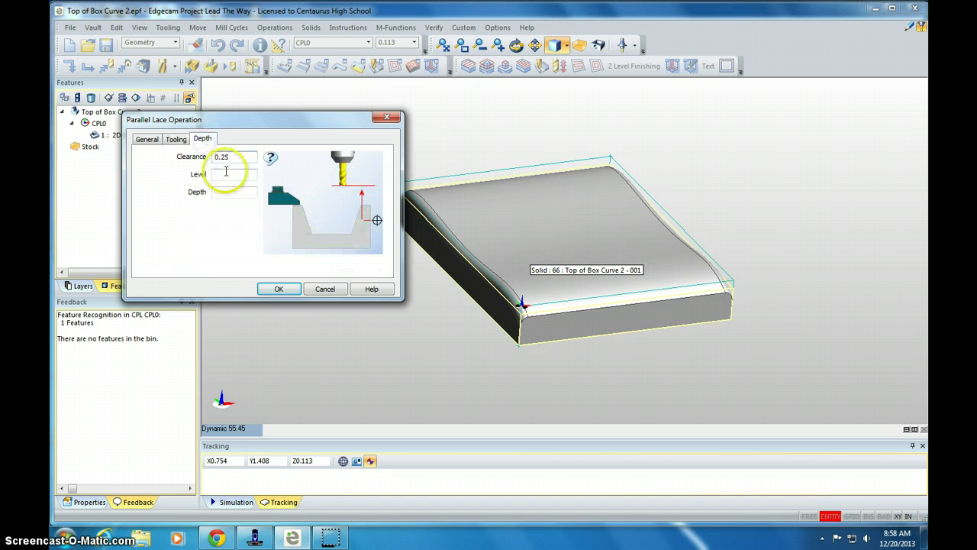
Step: Accept the settings to generate the 45° Parallel Lace toolpath over the lid
left_click(279, 289)
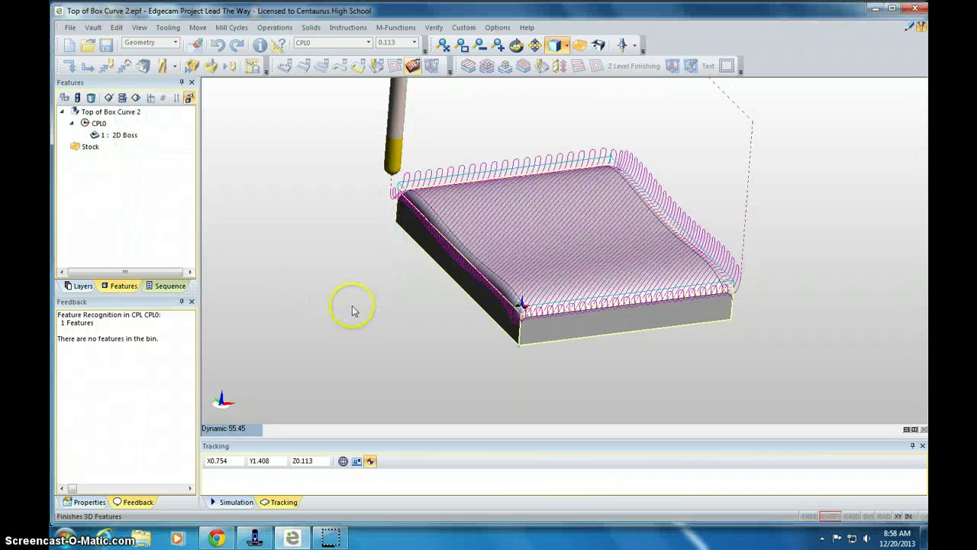
left_click(714, 273)
left_click(804, 292)
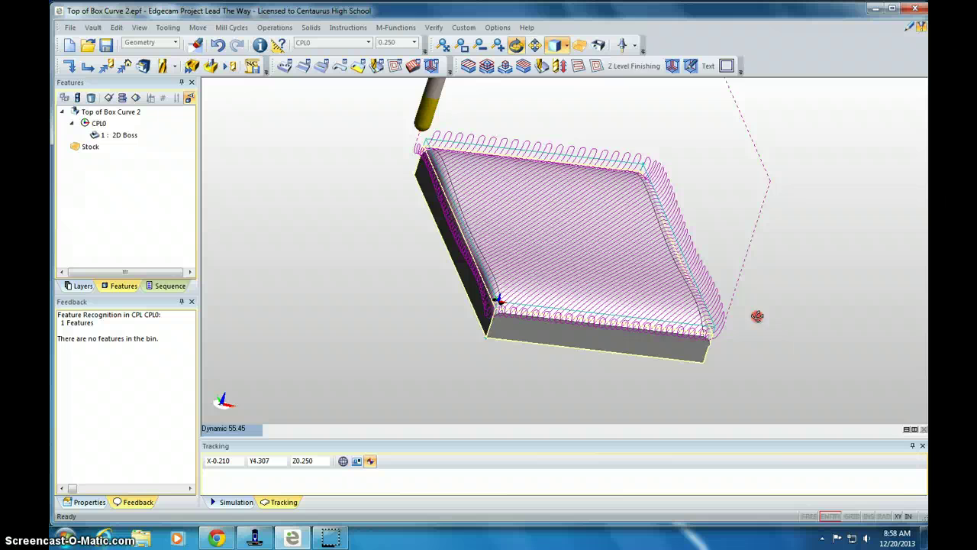
Step: Rotate the view to see the toolpath, then launch Simulate Machining
right_click(702, 312)
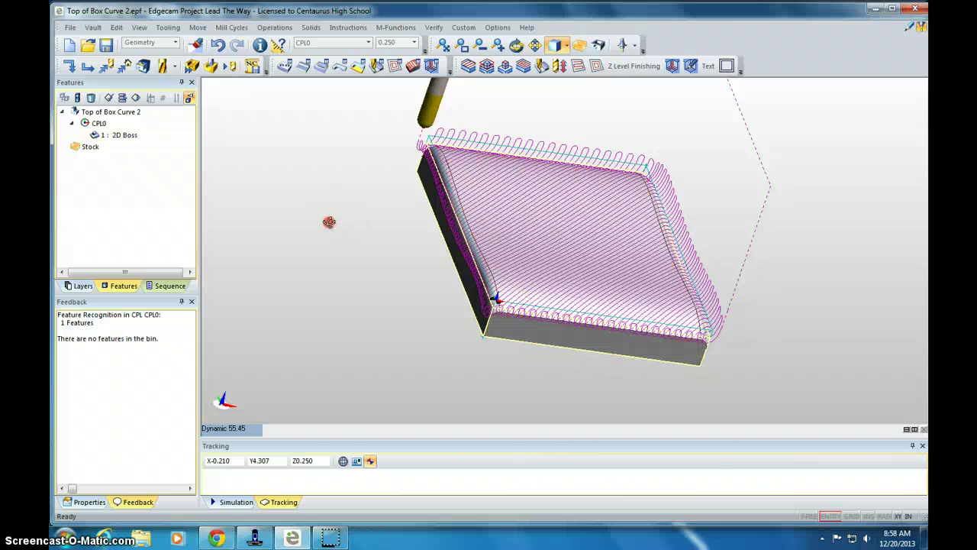
left_click_drag(328, 220, 319, 237)
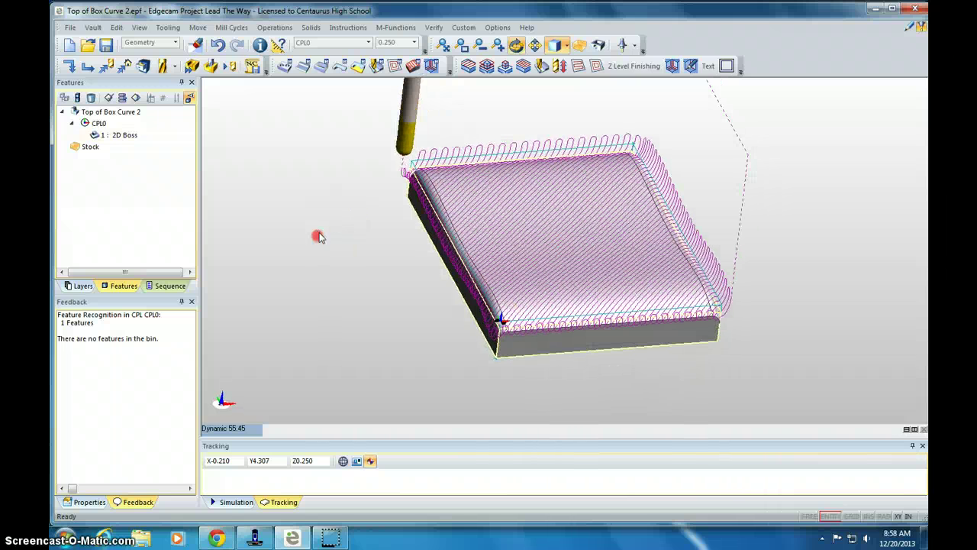
left_click(213, 68)
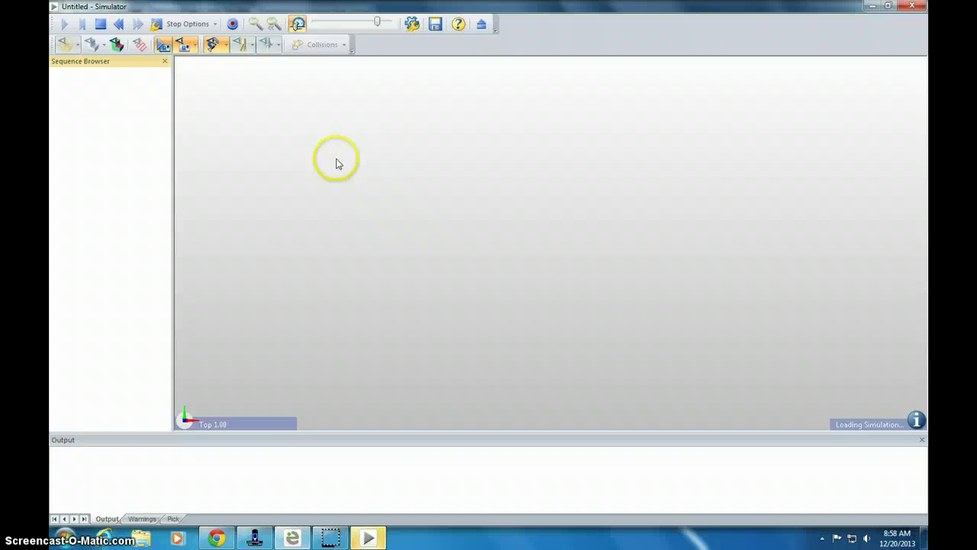
Step: Play the simulation to 'Stopped at End of Job' and close the Simulator
left_click(67, 25)
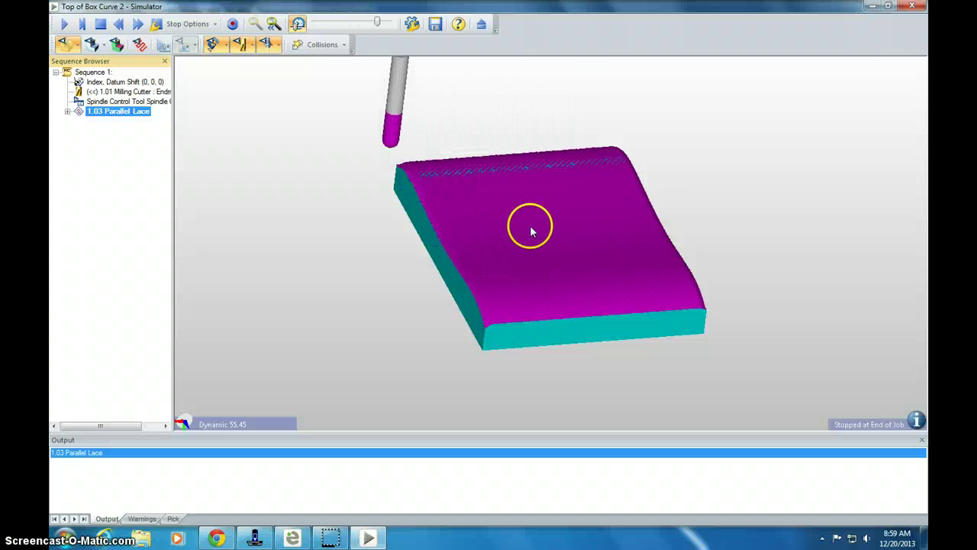
left_click(919, 6)
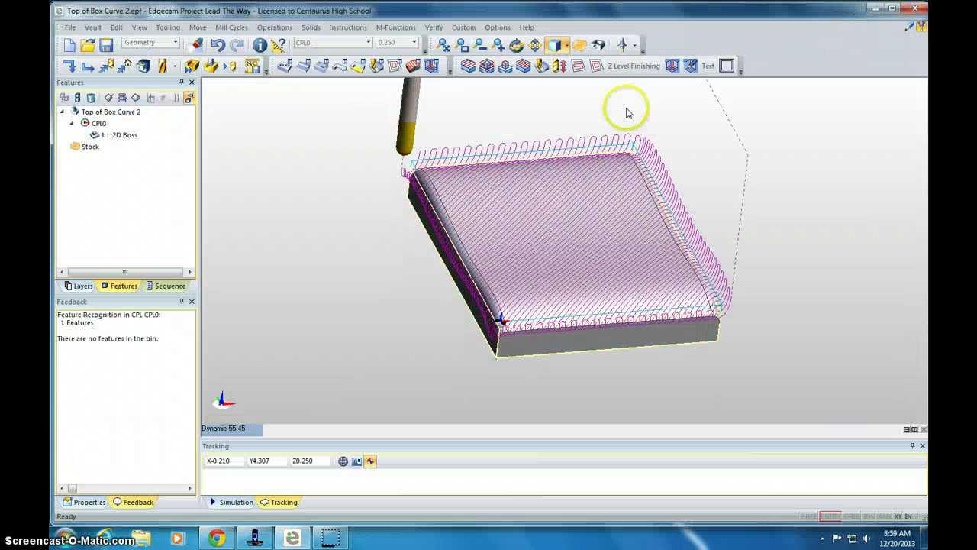
Step: Create a second Parallel Lace pass on the curved top surface with Angle -45°
left_click(412, 66)
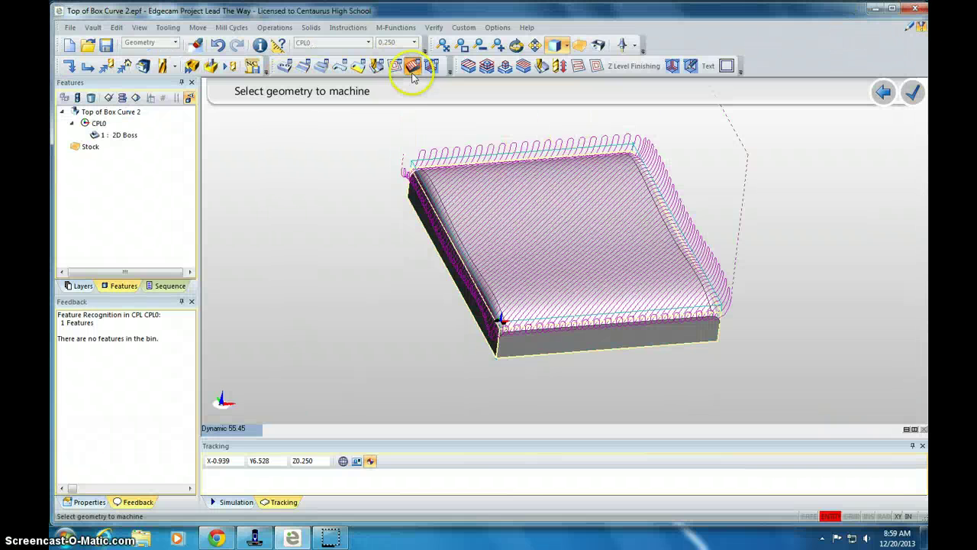
left_click(546, 231)
right_click(546, 231)
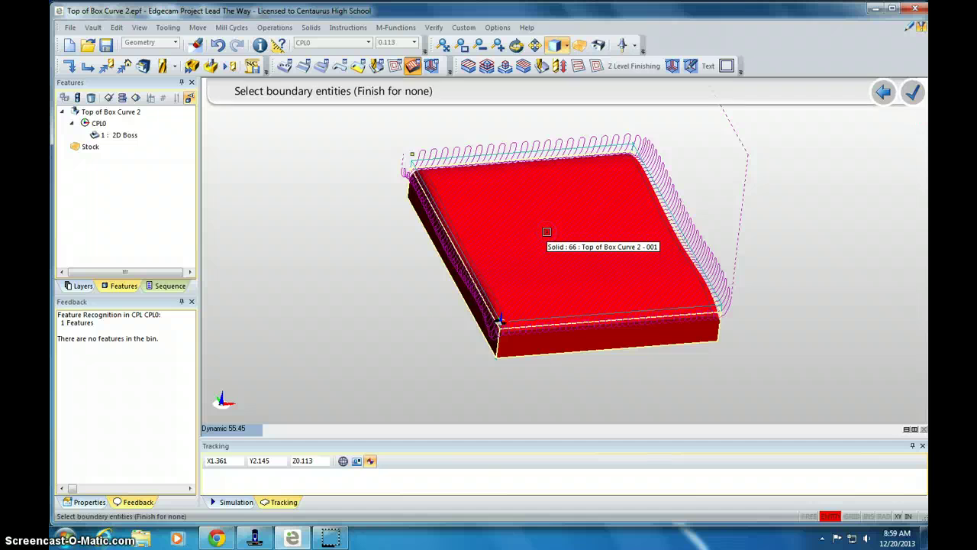
right_click(546, 231)
left_click(188, 221)
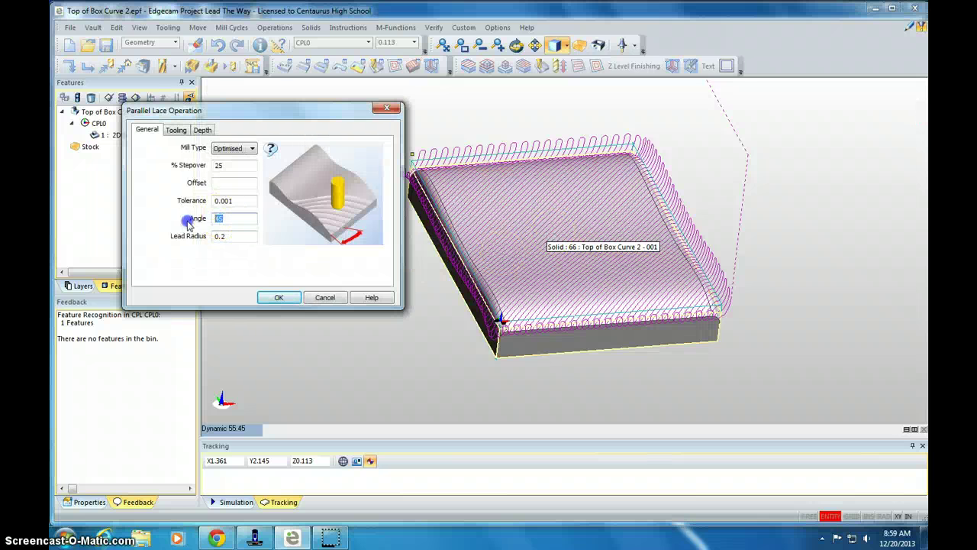
type("1")
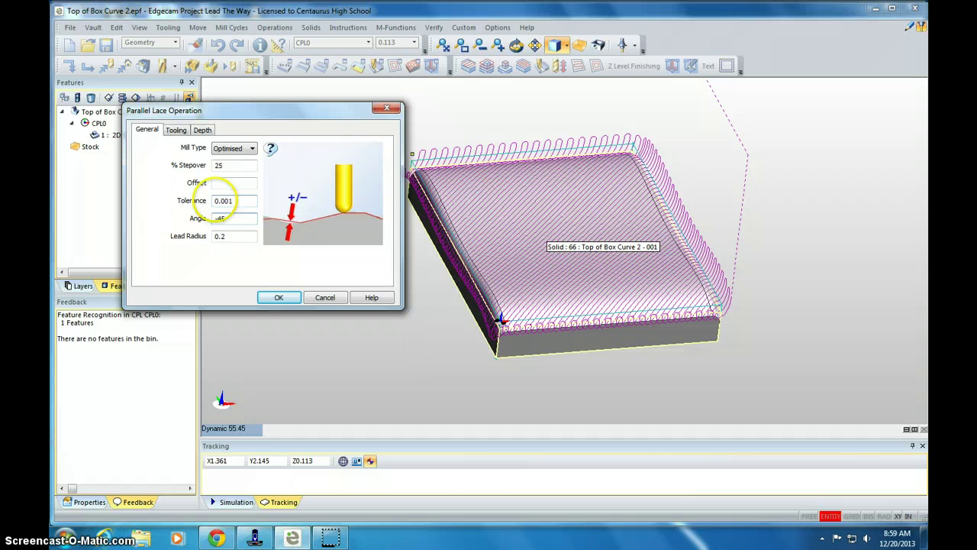
left_click(177, 130)
left_click(278, 297)
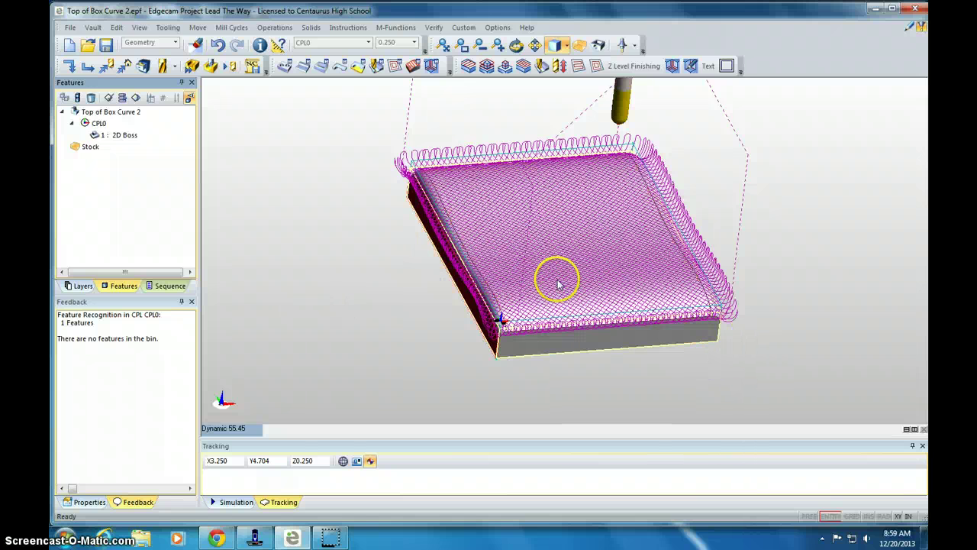
Step: Simulate both ±45° Parallel Lace passes to End of Job, then close the Simulator
left_click(217, 68)
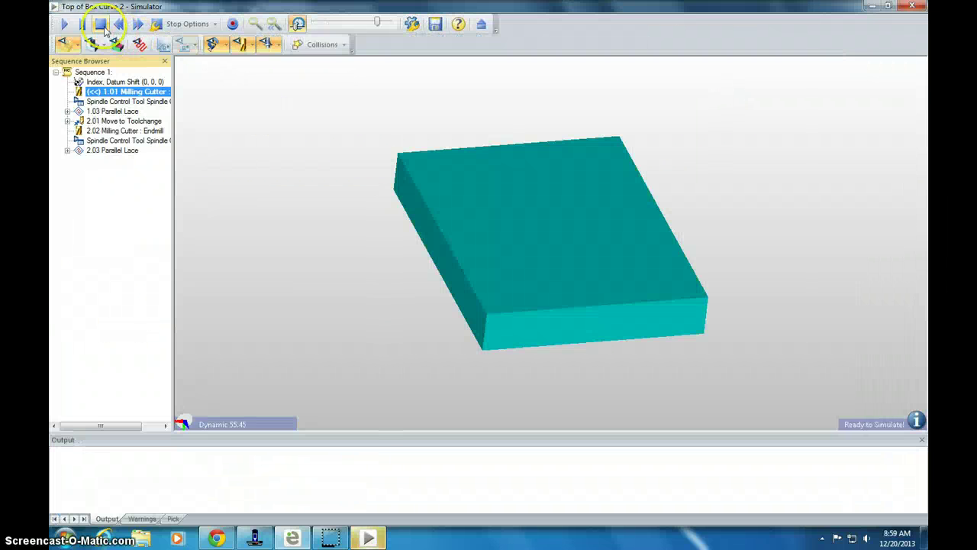
left_click(67, 24)
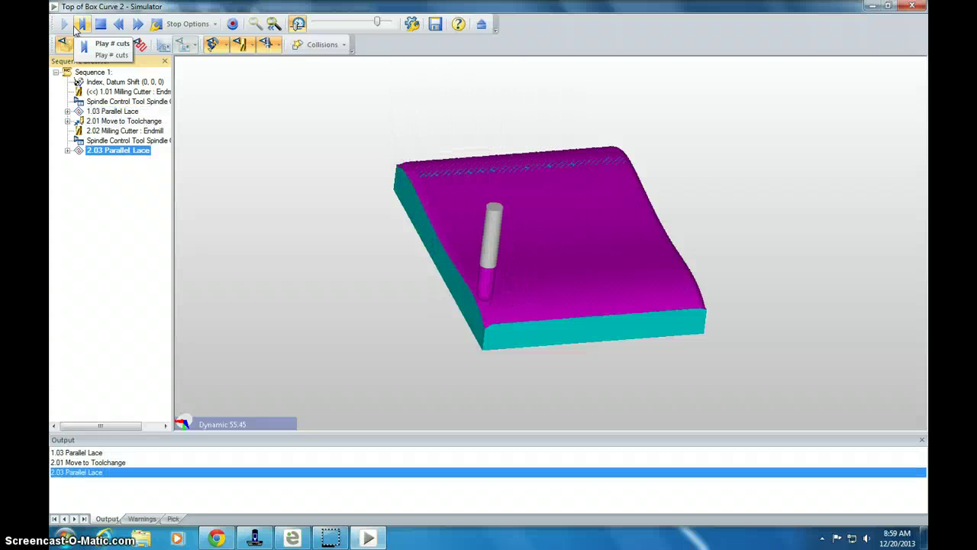
left_click(173, 67)
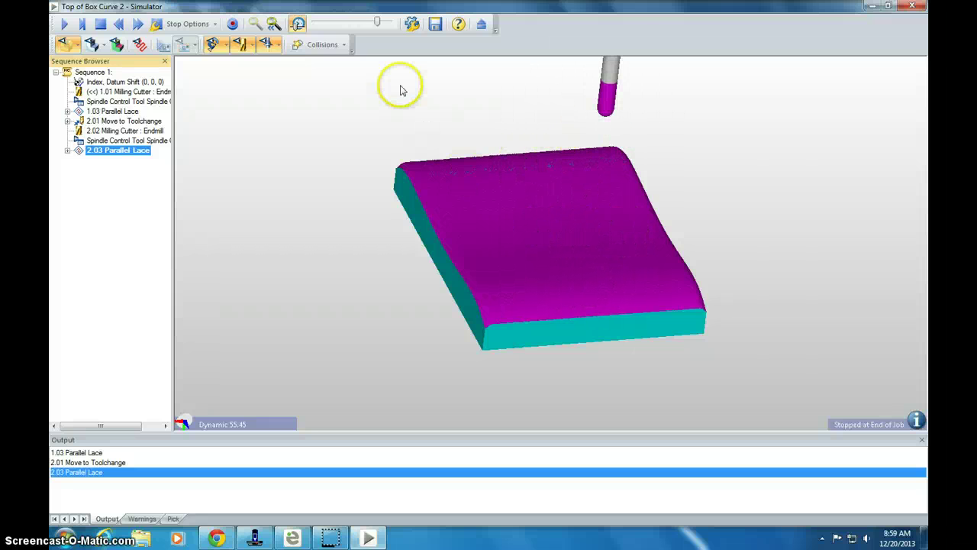
left_click(921, 7)
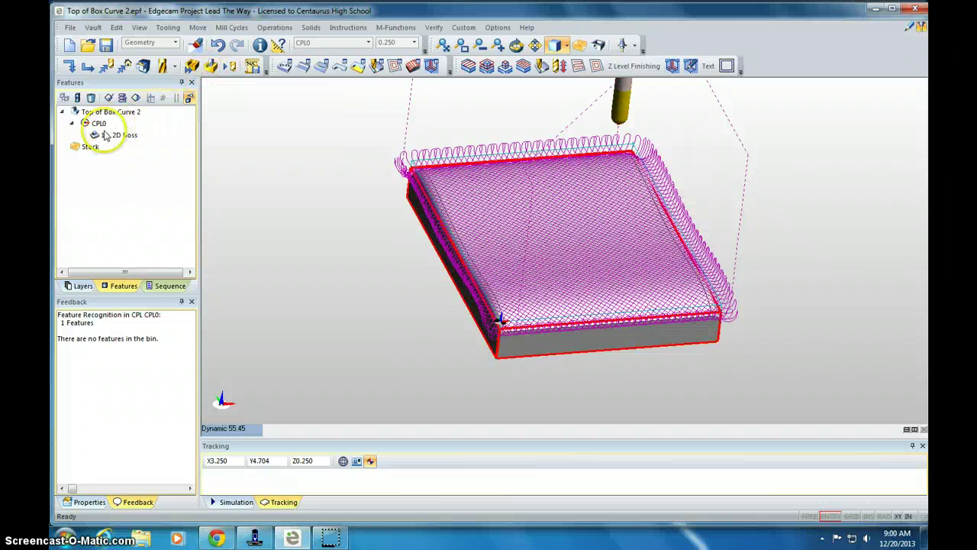
Step: Reopen Parallel Lace operation 1 and confirm its 45° angle and 25% stepover unchanged
left_click(170, 286)
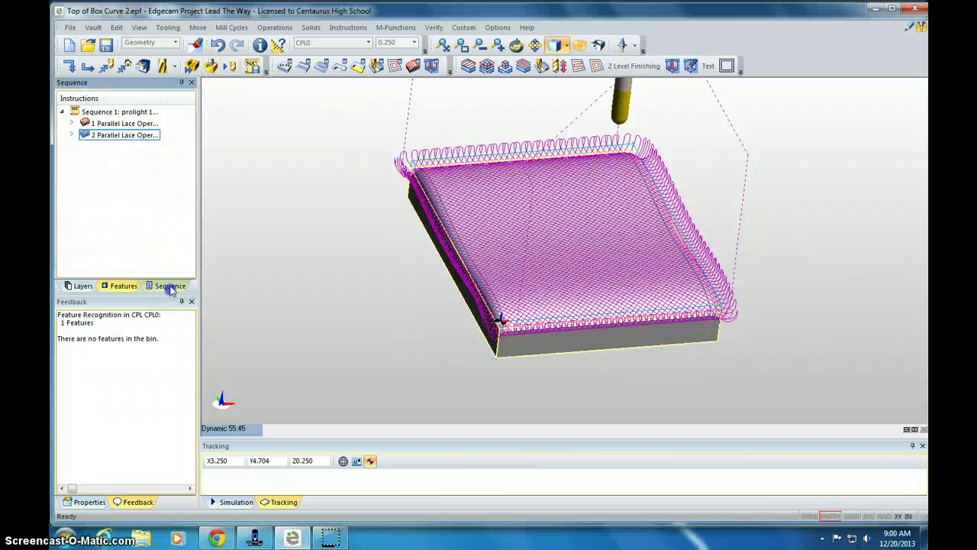
left_click(111, 126)
double_click(111, 126)
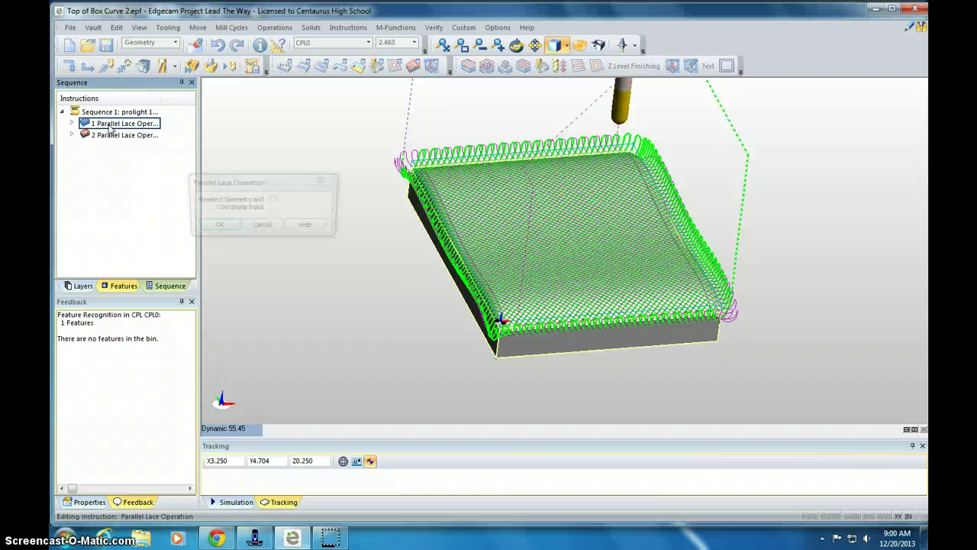
left_click(207, 226)
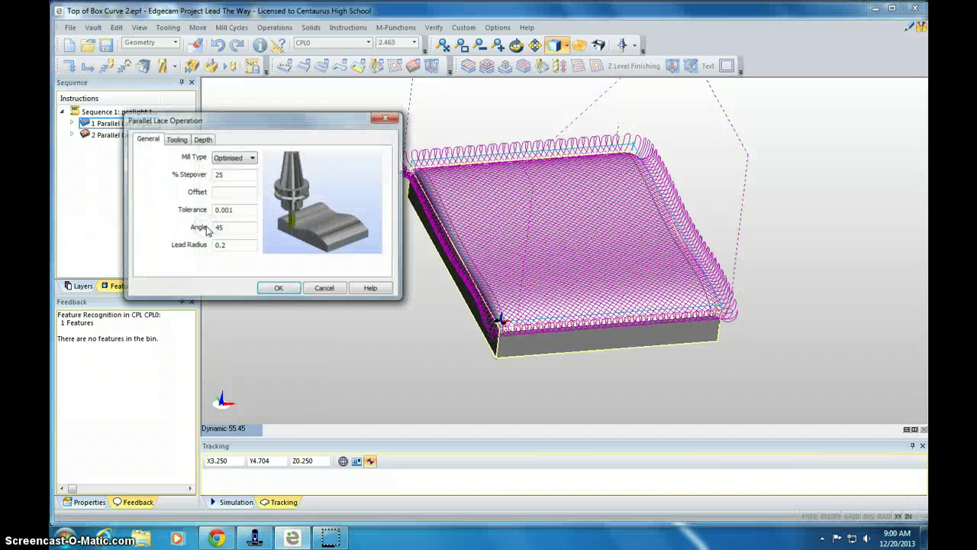
double_click(216, 175)
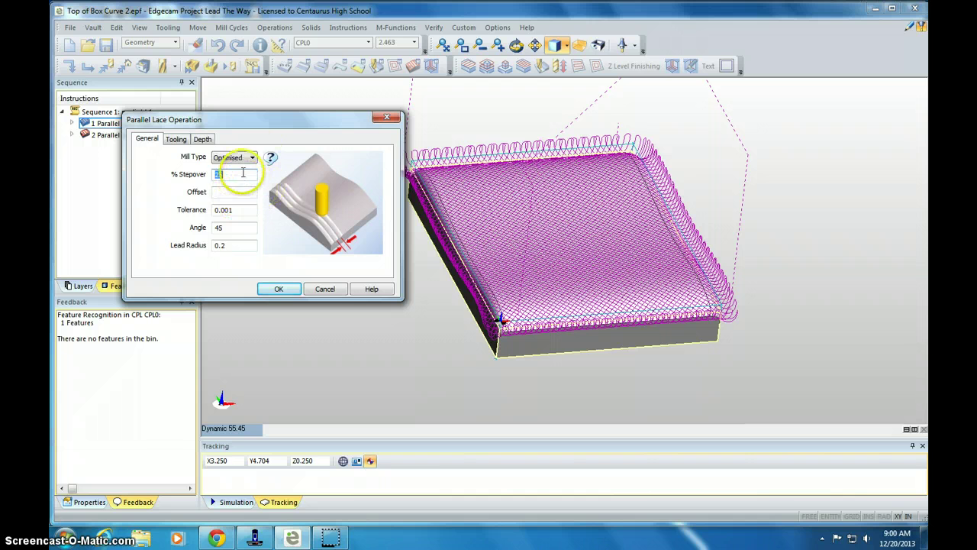
left_click(279, 289)
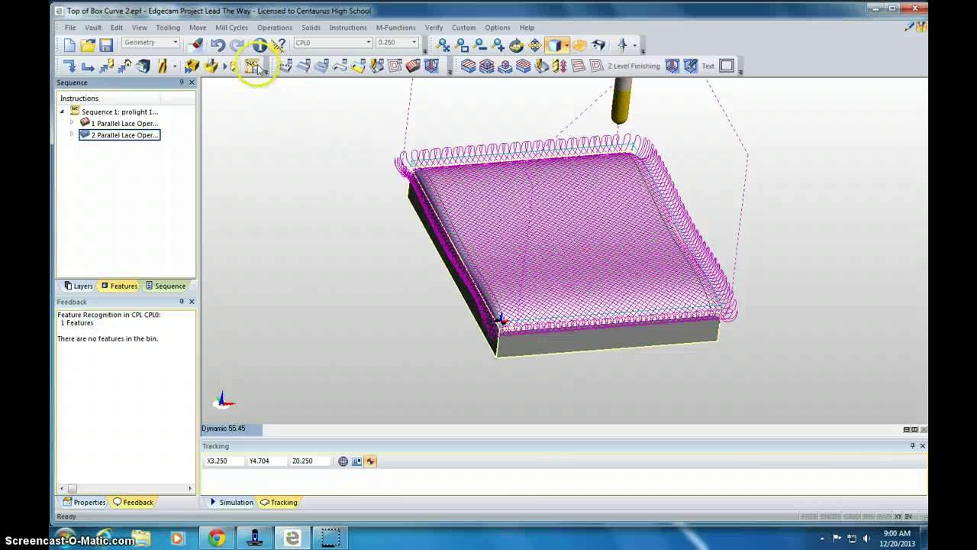
Step: Generate CNC code overwriting Top Curve Thomas.nc, entering the programmer's name
left_click(257, 67)
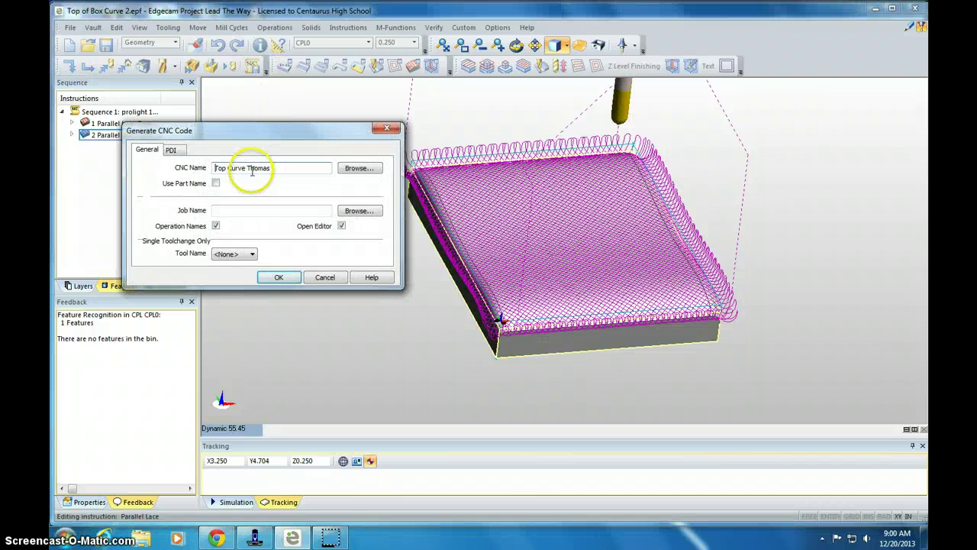
left_click(285, 166)
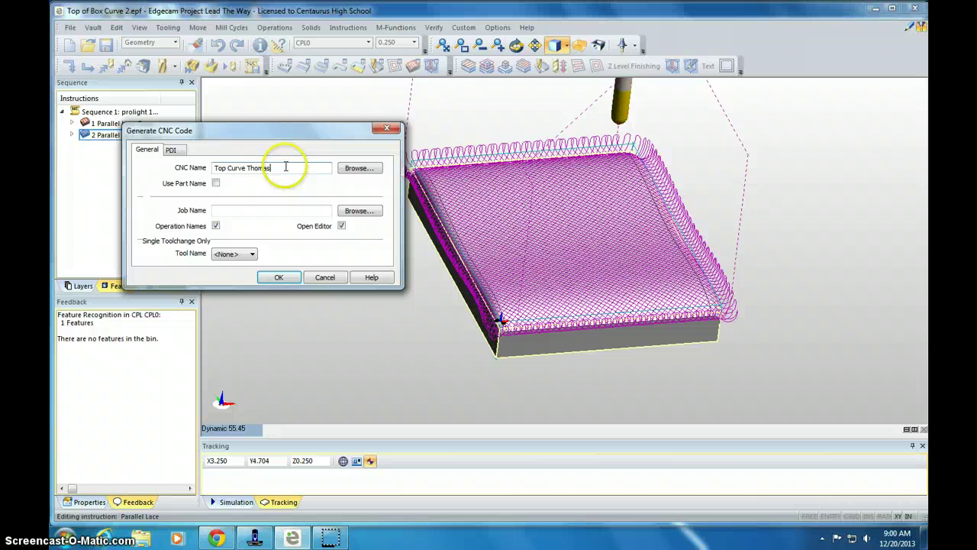
left_click(280, 280)
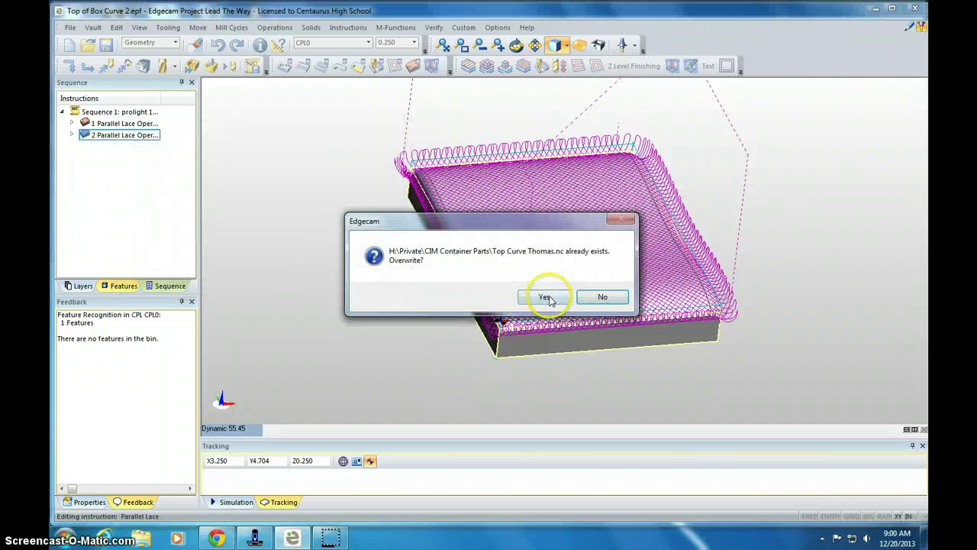
left_click(544, 297)
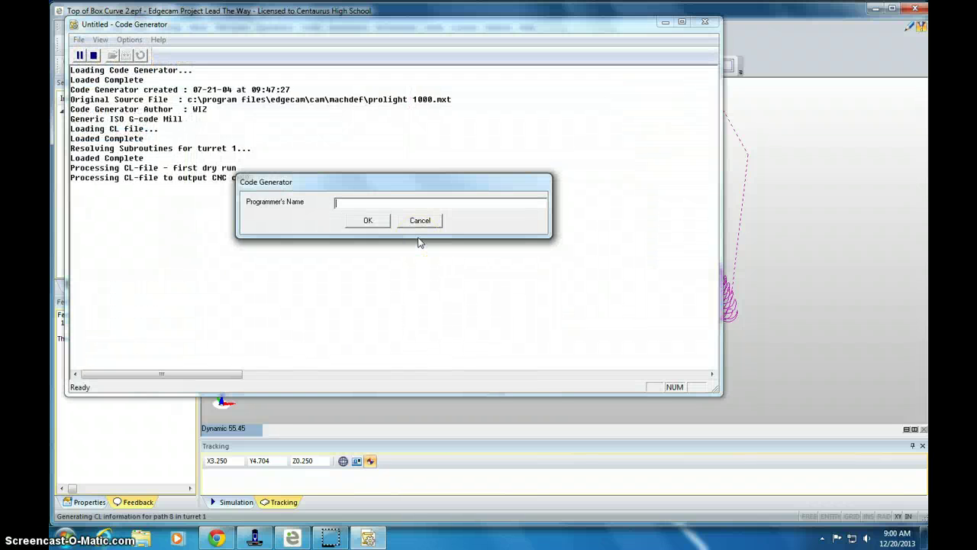
type("Mr. Tizzlewink")
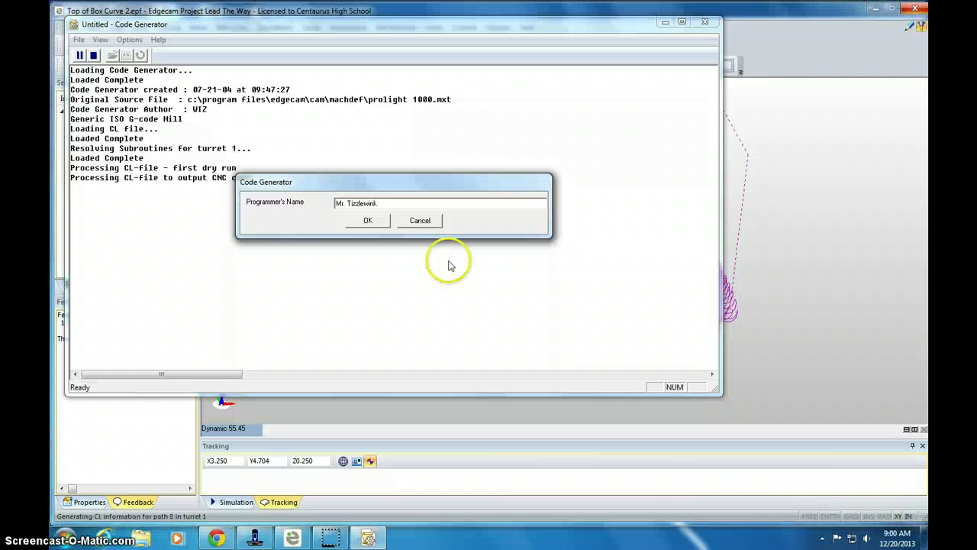
left_click(367, 220)
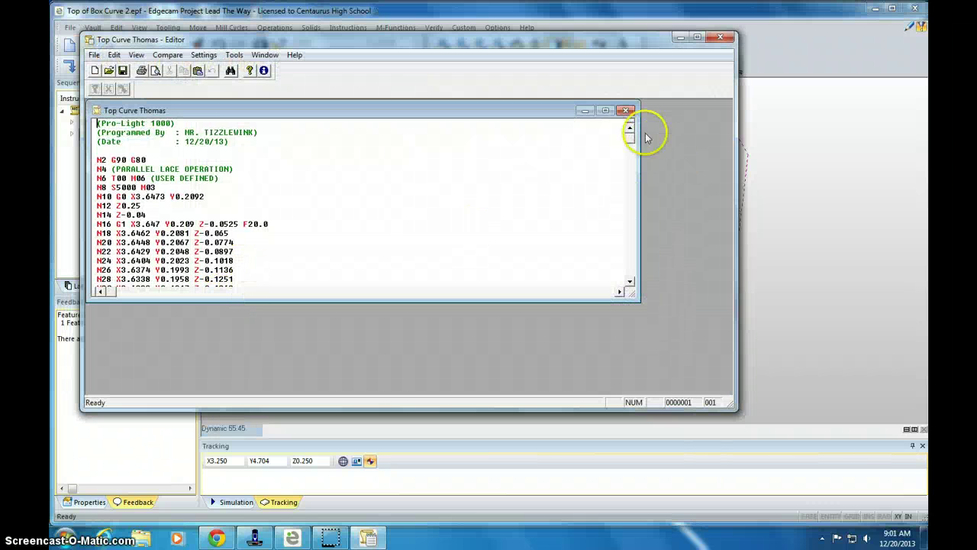
left_click_drag(630, 135, 639, 278)
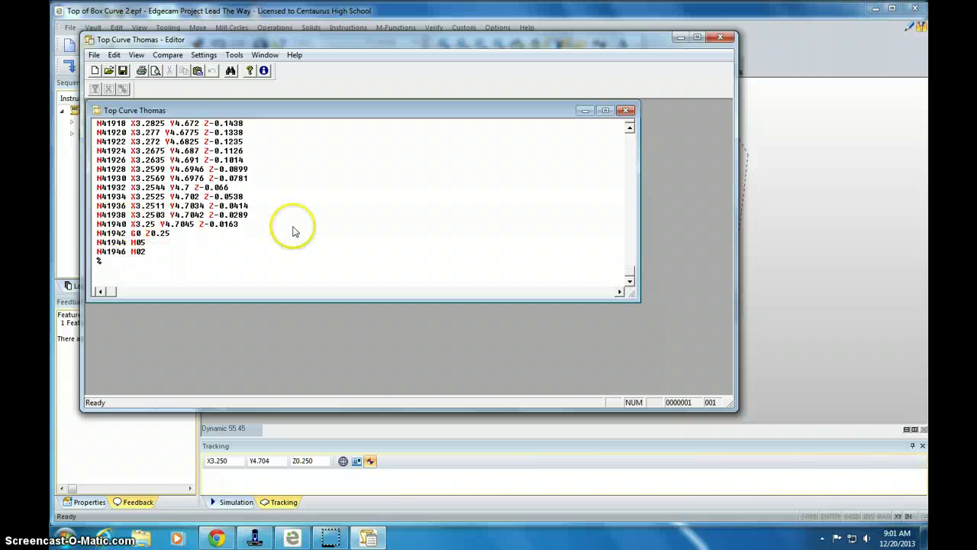
left_click_drag(629, 275, 628, 145)
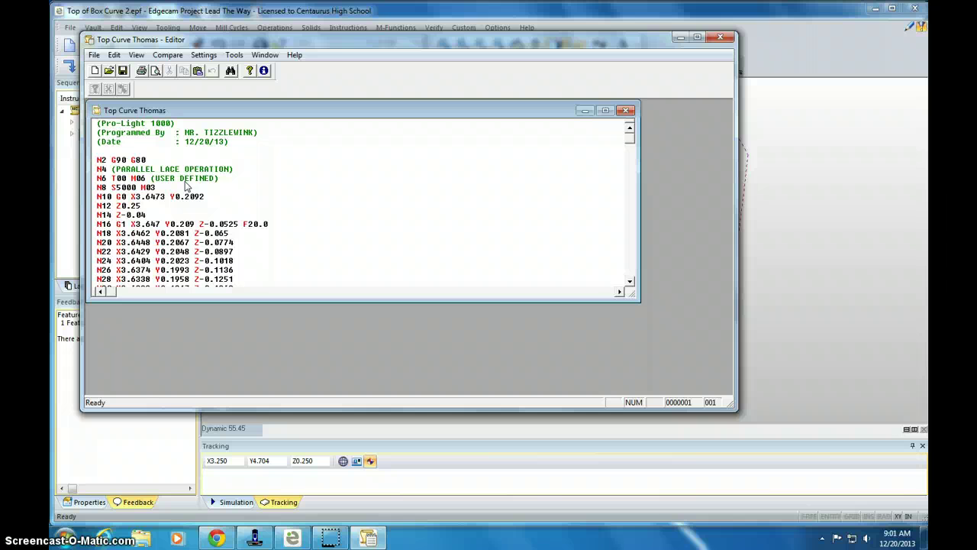
Step: Delete the N6 T00 M06 tool-change line and raise the N8 spindle speed to S6000
left_click_drag(223, 178, 184, 179)
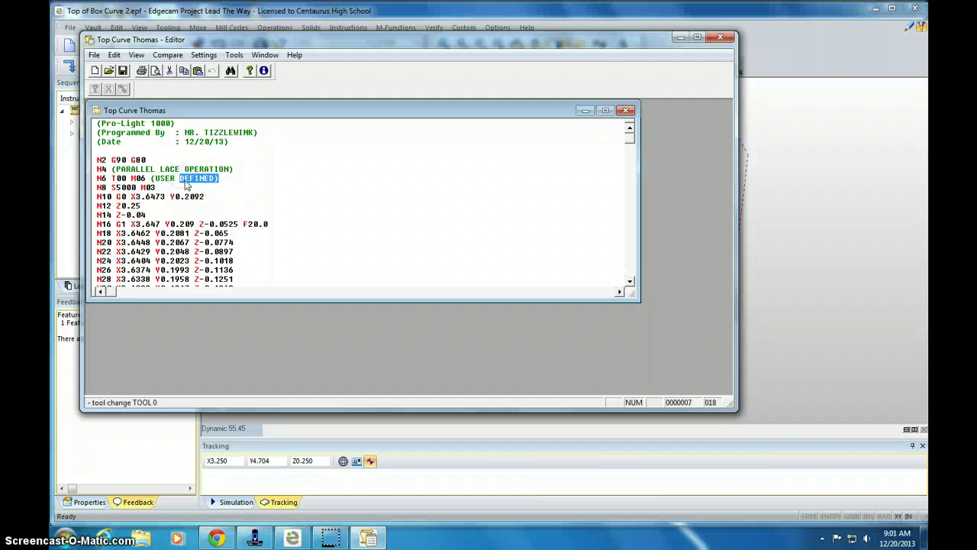
left_click(227, 178)
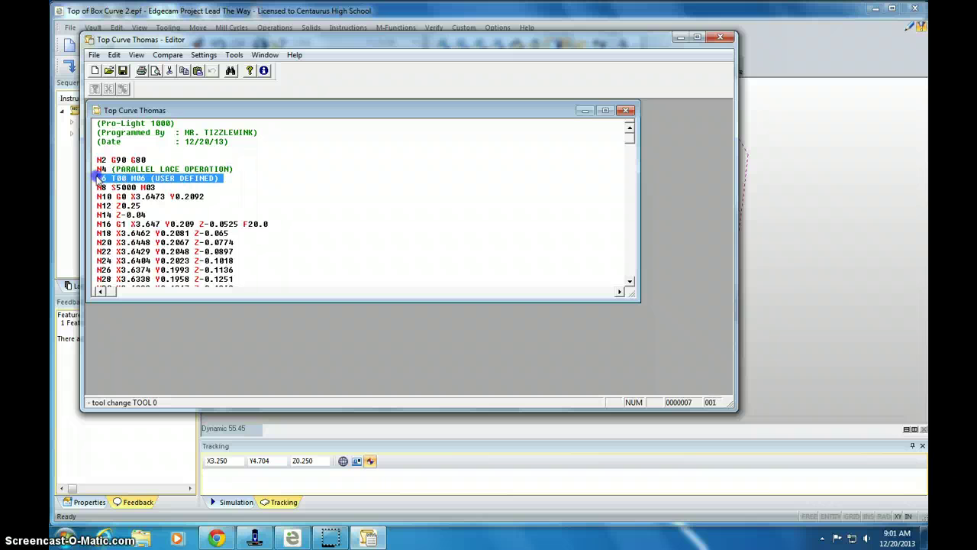
key("Delete")
left_click(120, 187)
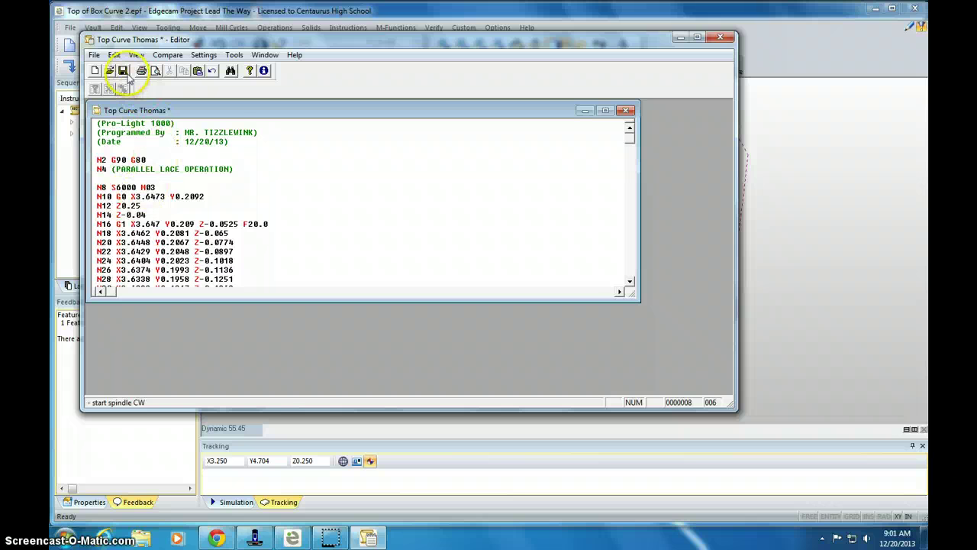
left_click(94, 55)
Step: Save the program as Top Curve Thomas NC file in CIM Container Parts
left_click(112, 122)
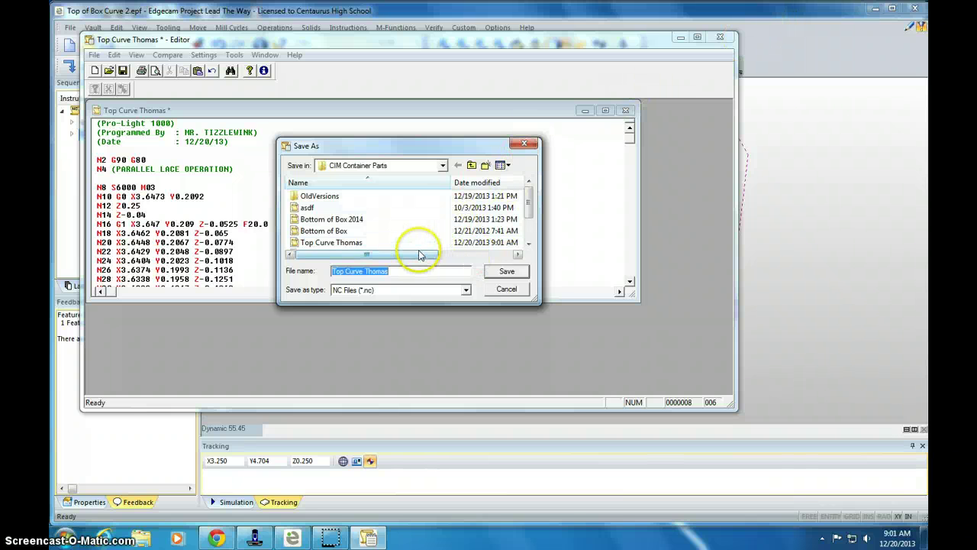
left_click(492, 275)
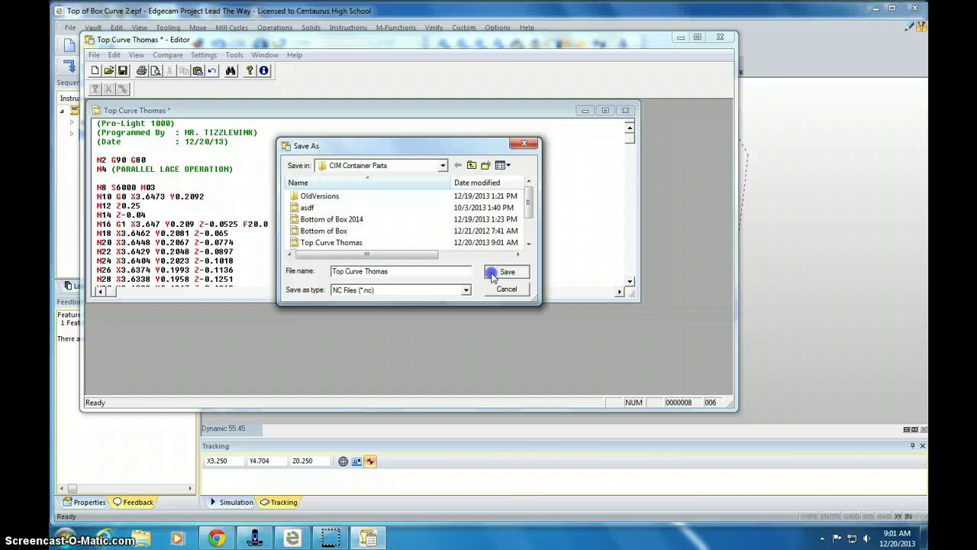